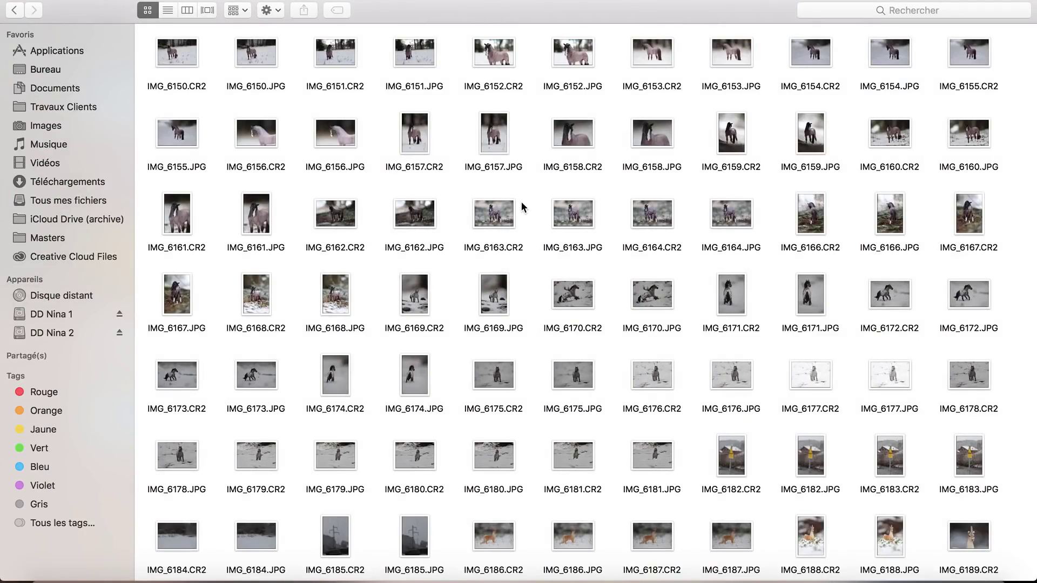
Scroll the expanded colour presets with horse photo IMG_6151 open in Develop.
scroll(526, 189, "down", 10)
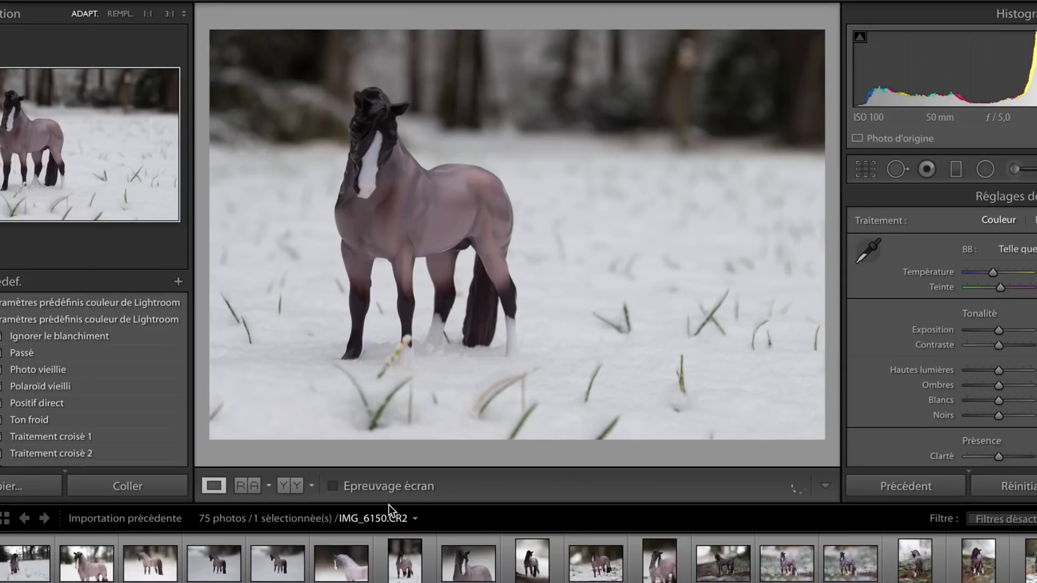
left_click(36, 577)
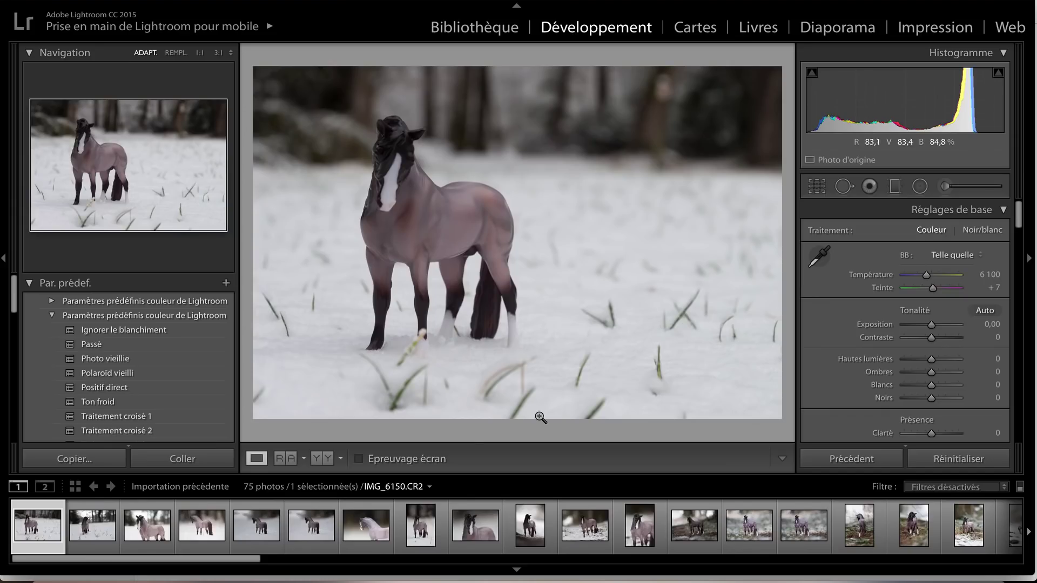
left_click(100, 536)
key("Right")
key("Right")
key("Right")
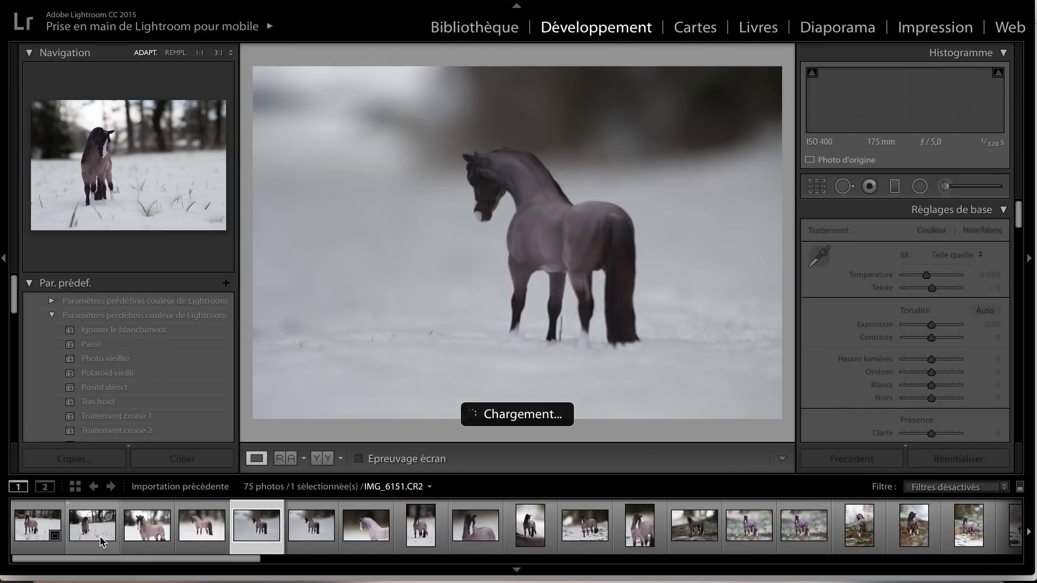
key("Right")
key("Right")
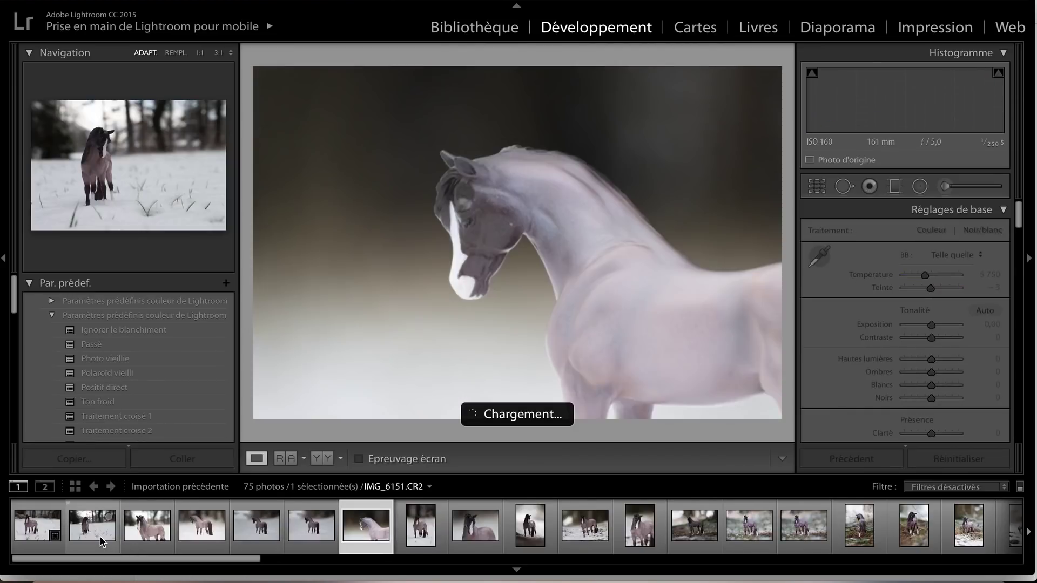
key("Right")
left_click(530, 523)
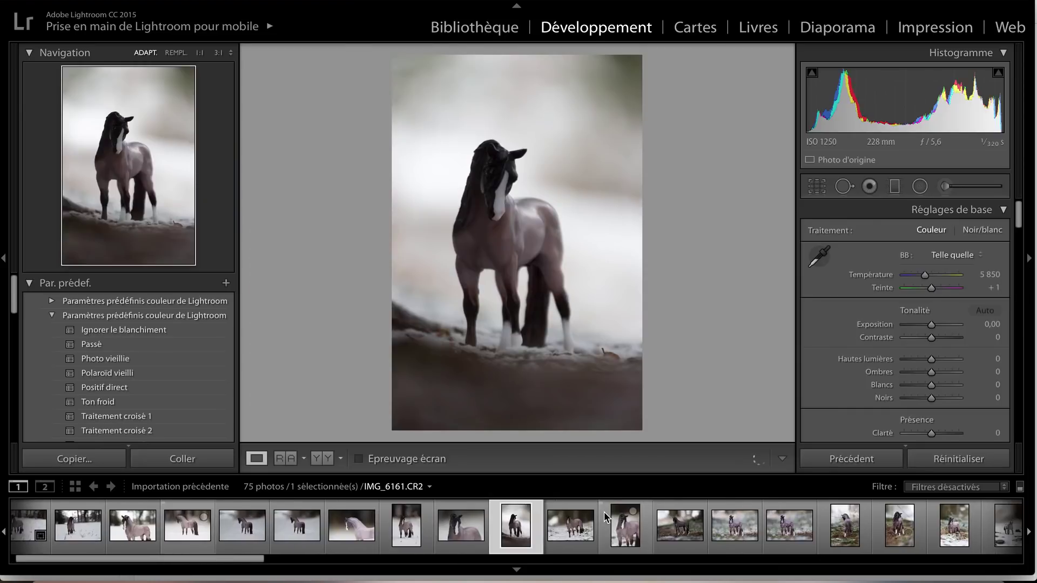
scroll(604, 511, "down", 3)
scroll(603, 510, "down", 3)
scroll(603, 511, "down", 3)
scroll(603, 514, "up", 5)
scroll(603, 514, "up", 5)
left_click(38, 524)
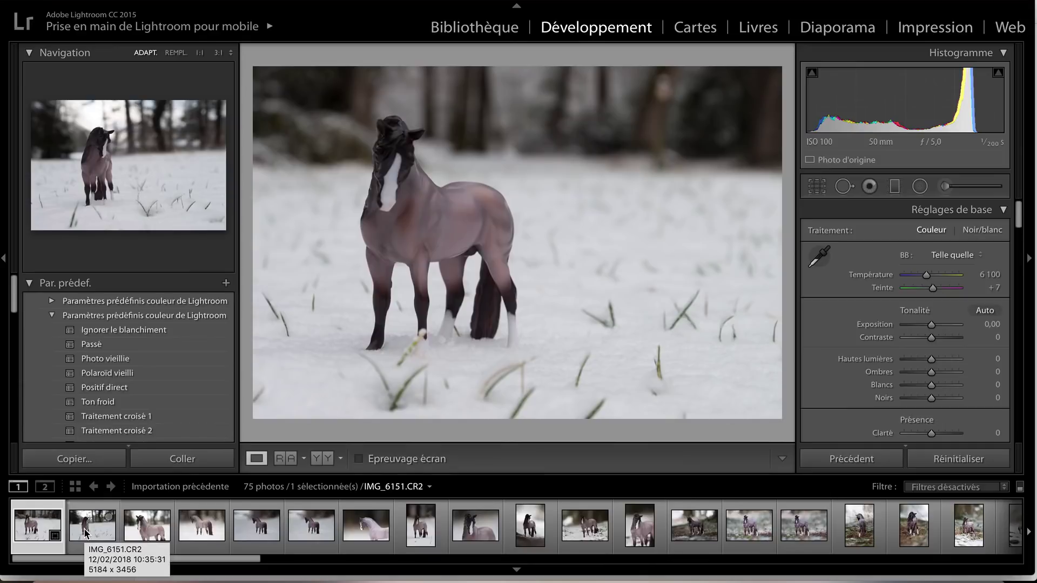
Flag one horse photo as a pick and mark the third photo as rejected.
right_click(85, 532)
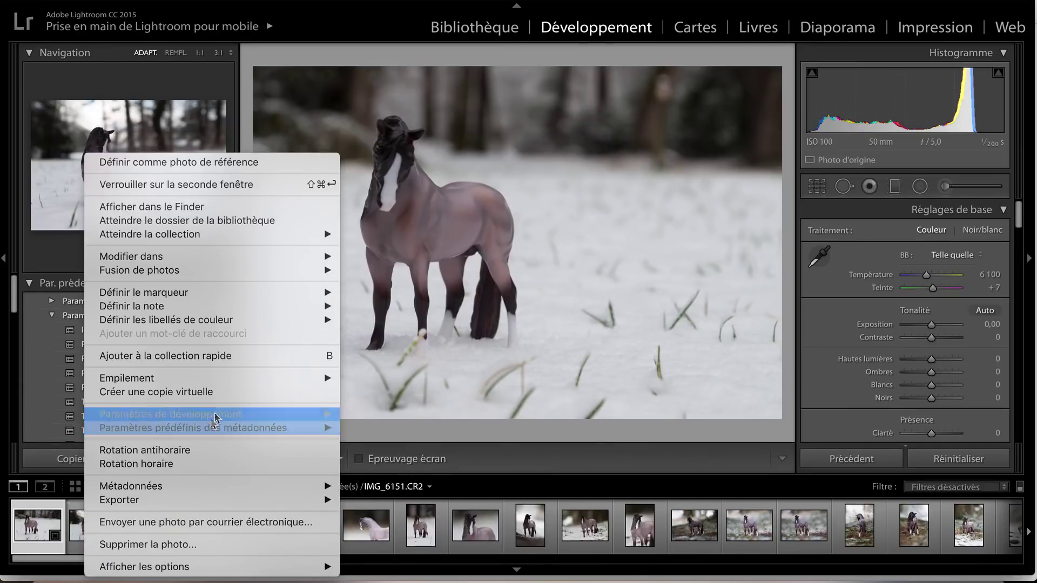
mouse_move(324, 261)
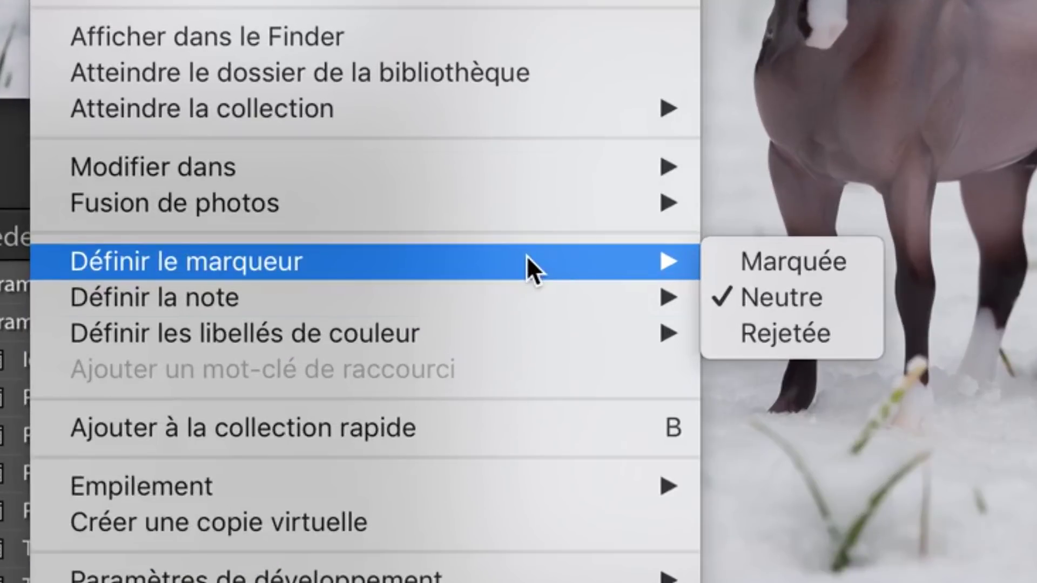
left_click(738, 260)
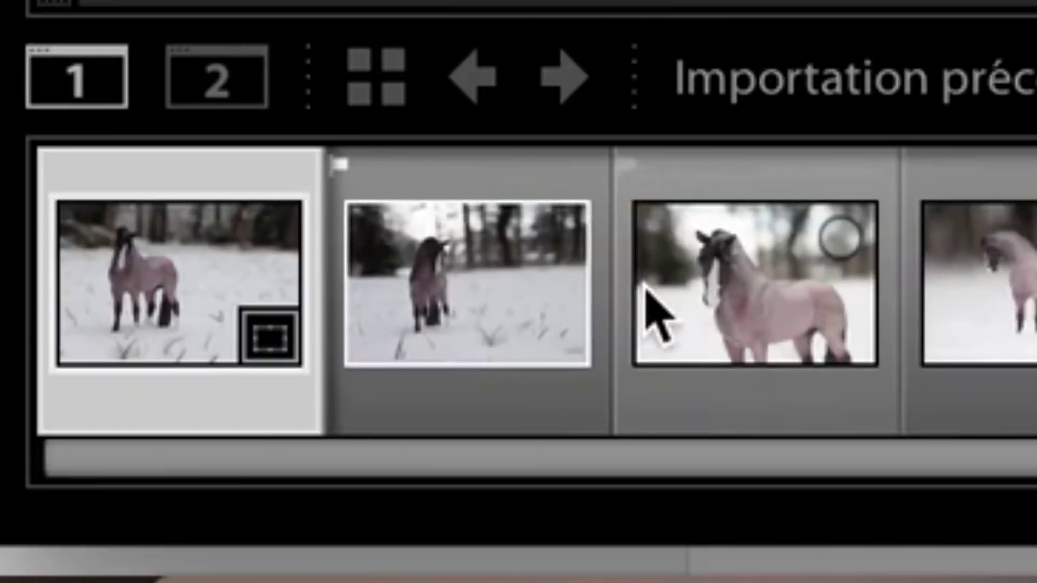
left_click(762, 391)
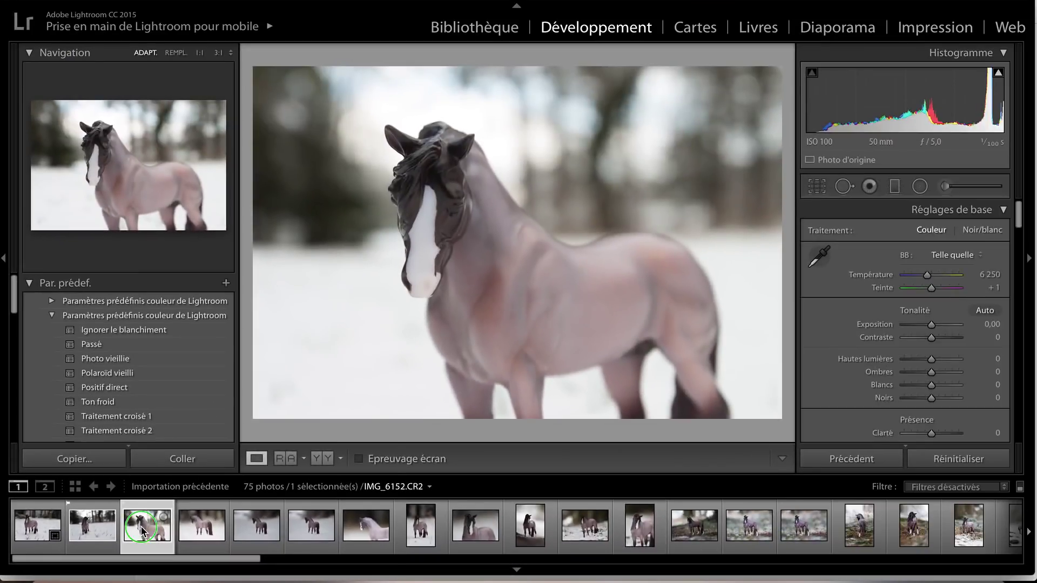
right_click(141, 531)
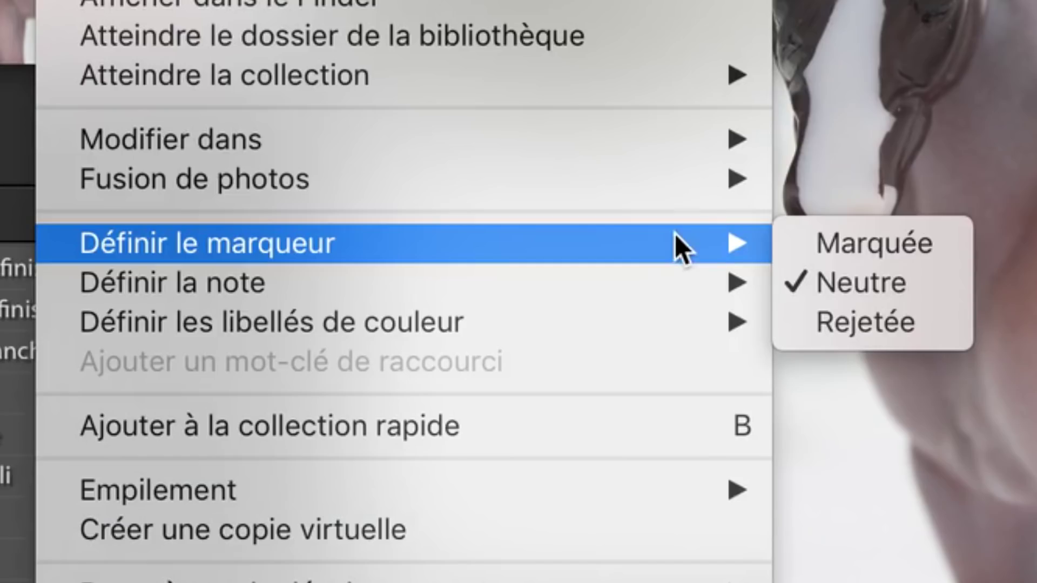
left_click(421, 316)
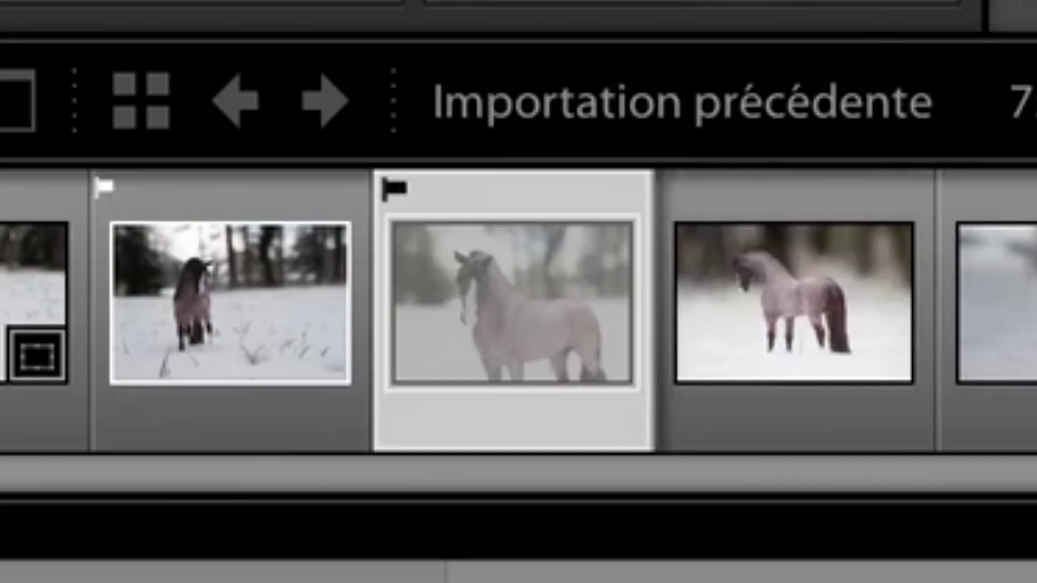
Step through the filmstrip past IMG_6159 to the portrait photo IMG_6160.
key("Right")
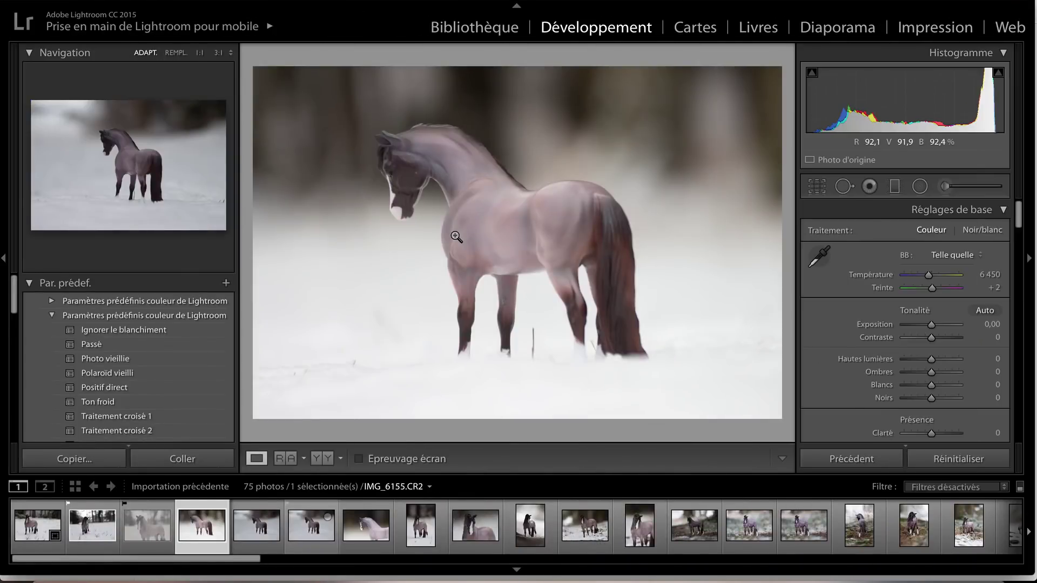
left_click(537, 533)
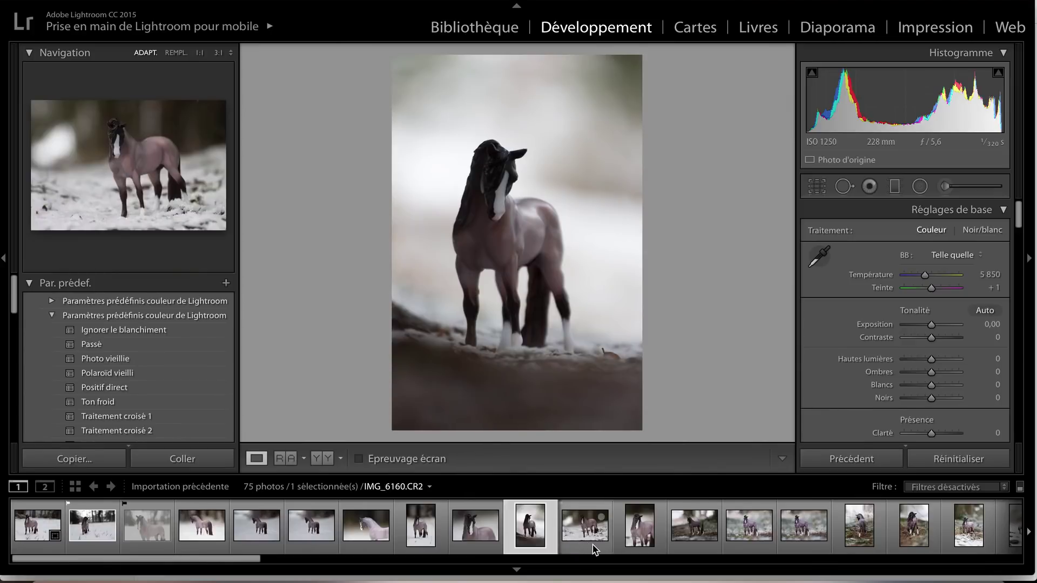
left_click(584, 532)
left_click(637, 535)
left_click(694, 539)
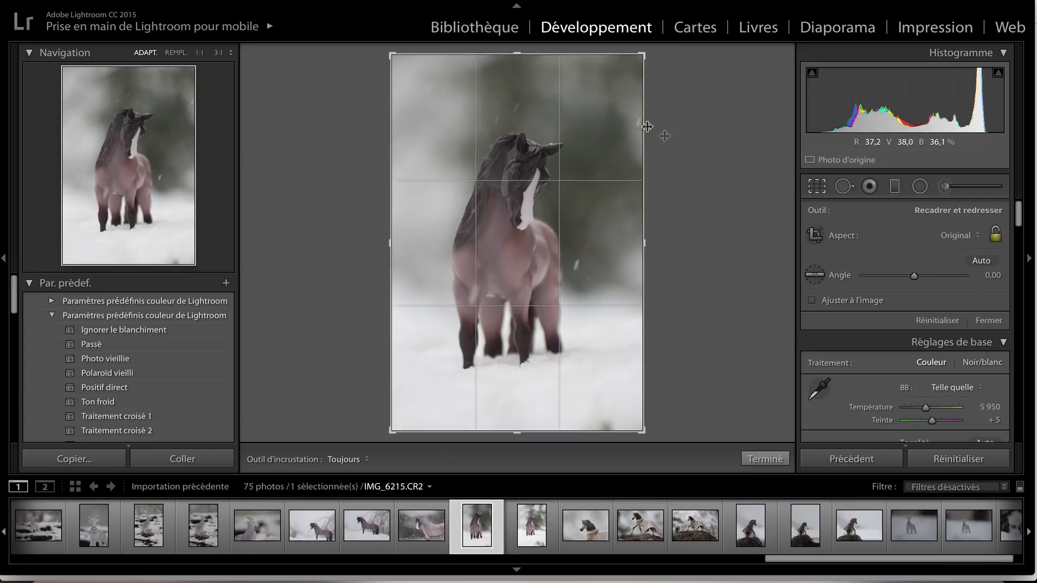
Crop the portrait to a 4 x 3 aspect ratio, repositioning the horse inside the frame.
left_click(961, 238)
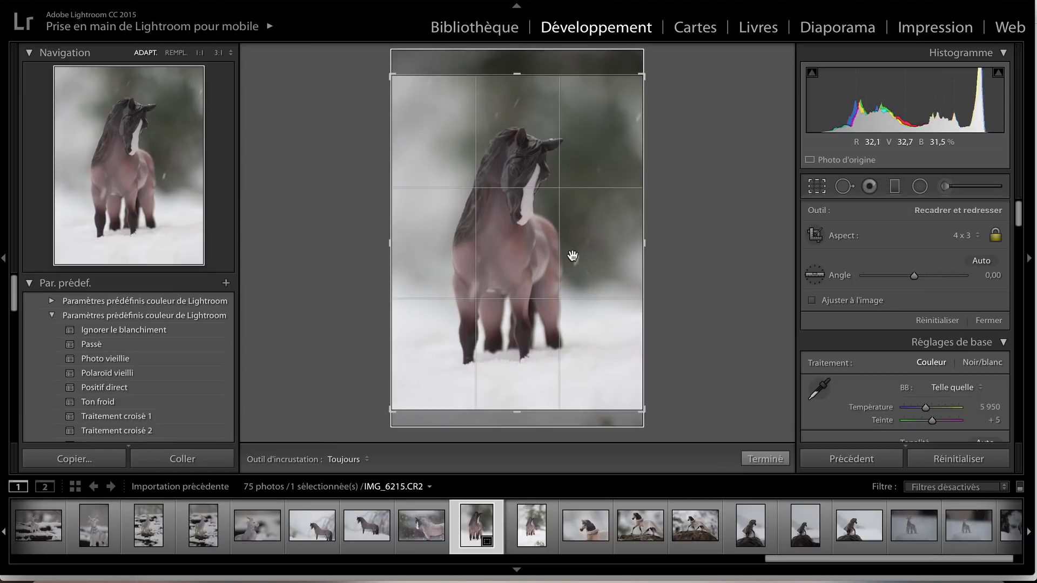
left_click_drag(572, 255, 553, 247)
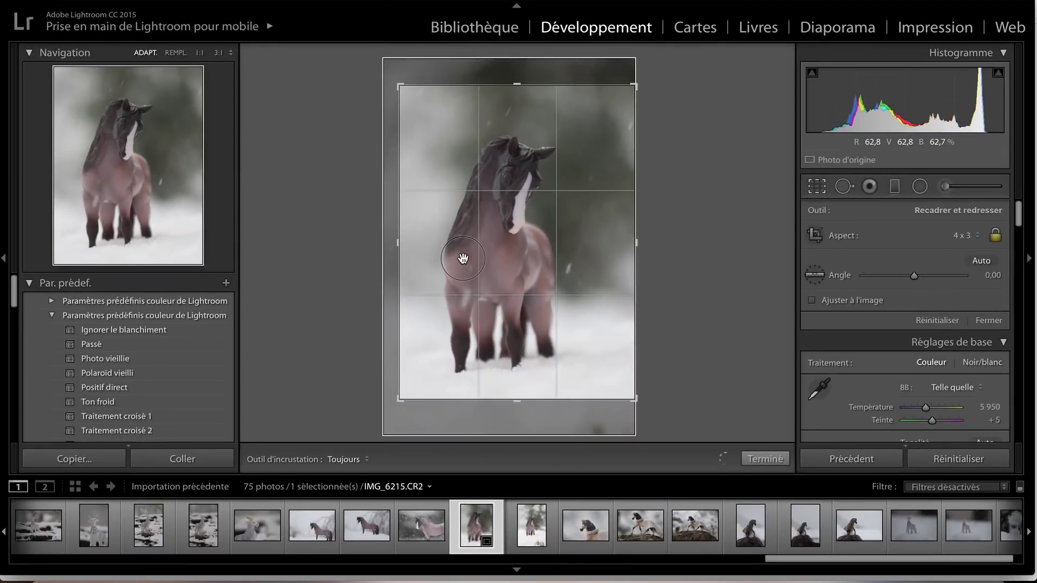
key("v")
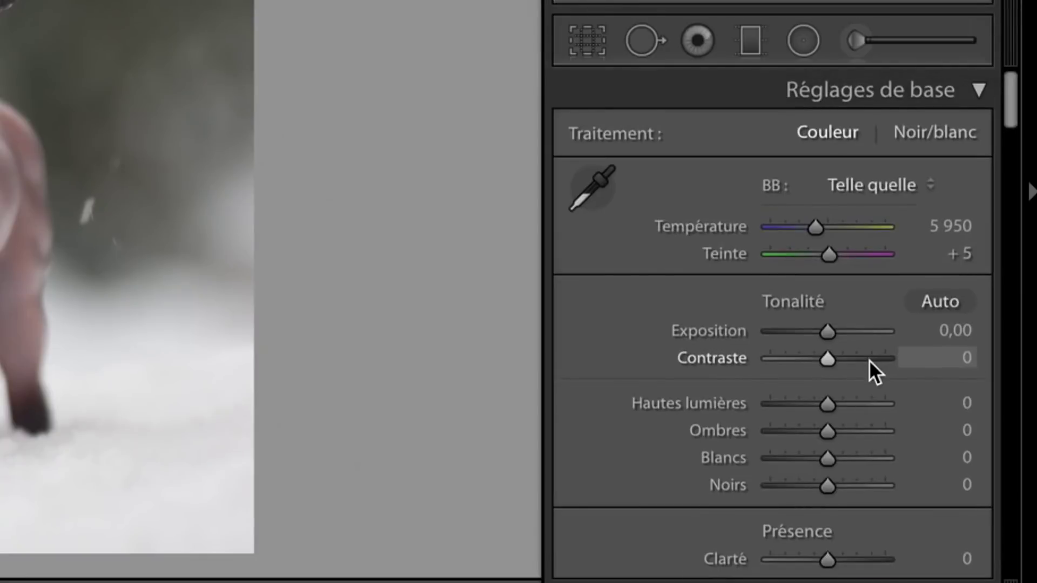
Lower the white-balance Temperature from 5 950 to about 4 954.
scroll(870, 361, "down", 5)
scroll(870, 361, "down", 5)
scroll(870, 360, "down", 5)
scroll(869, 359, "up", 10)
scroll(869, 360, "up", 10)
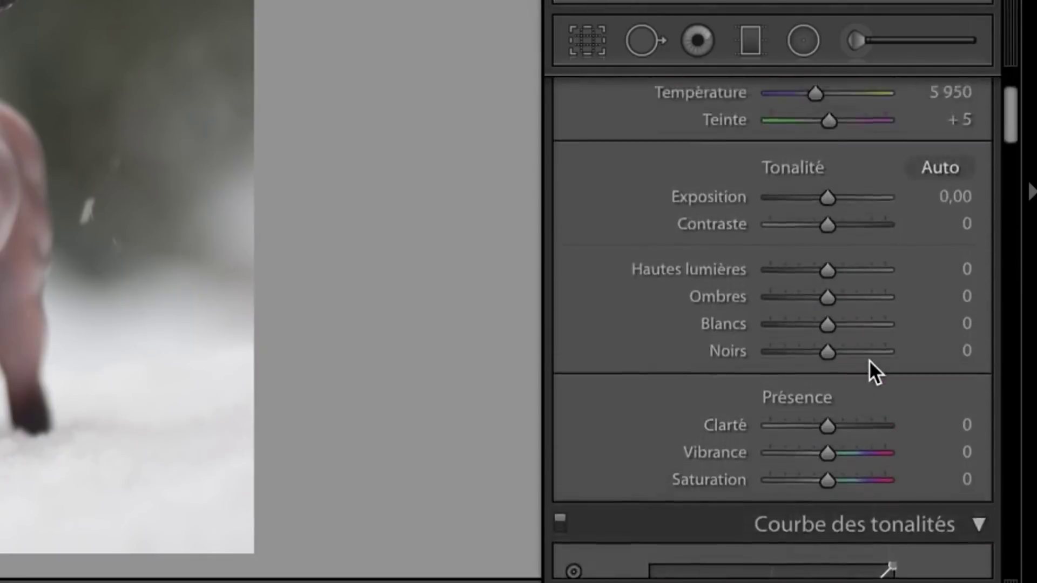
scroll(869, 359, "up", 3)
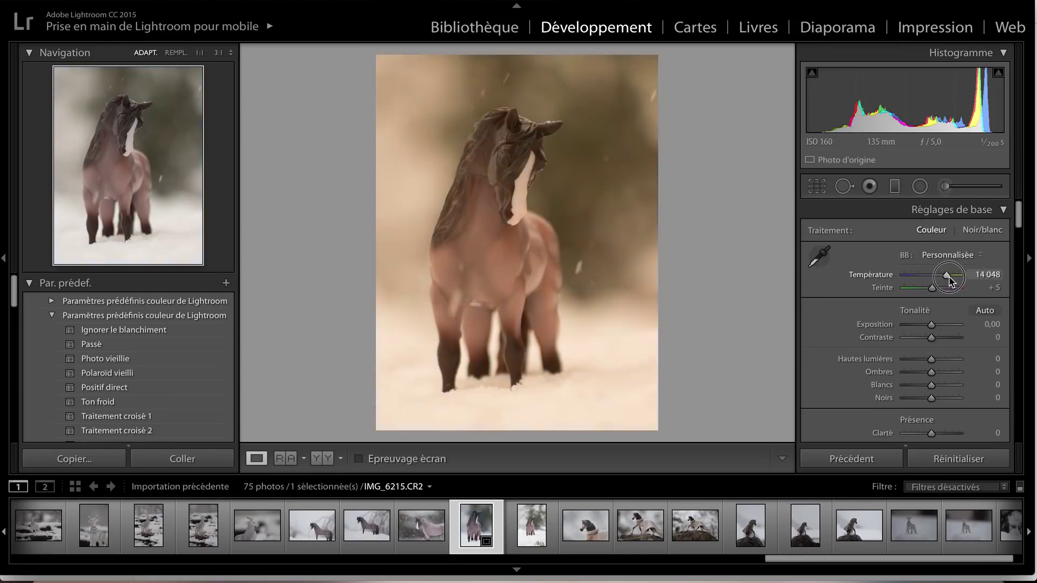
left_click_drag(941, 273, 926, 285)
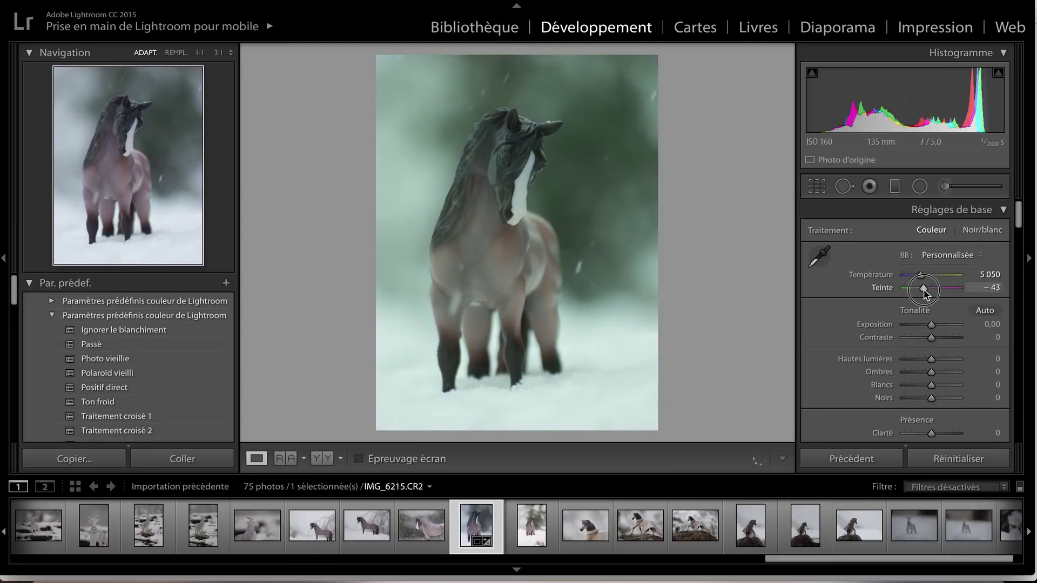
Set Tint to +6, apply Auto tone, and raise Contrast to +39.
left_click_drag(924, 287, 934, 292)
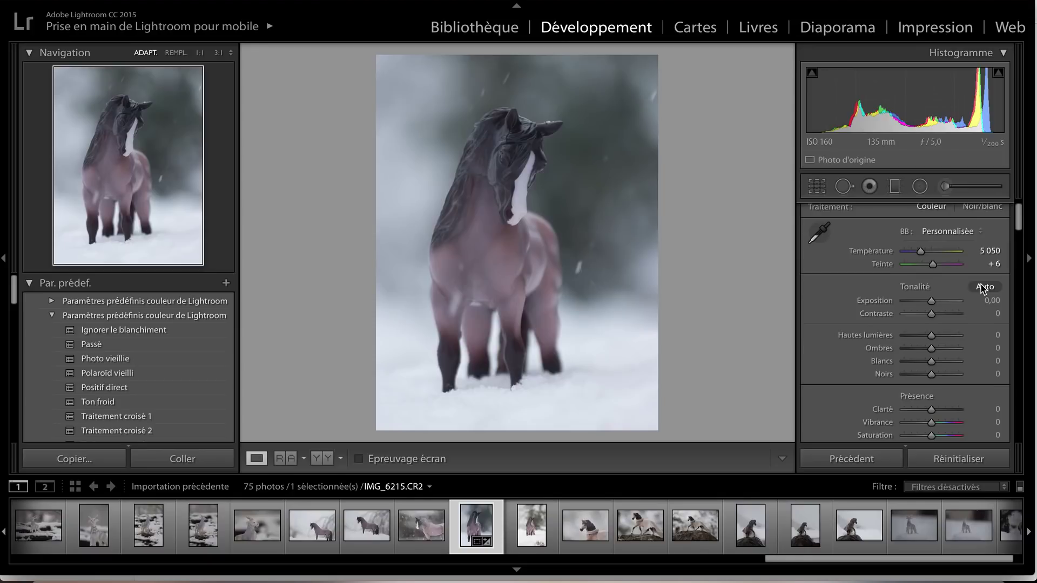
left_click(982, 287)
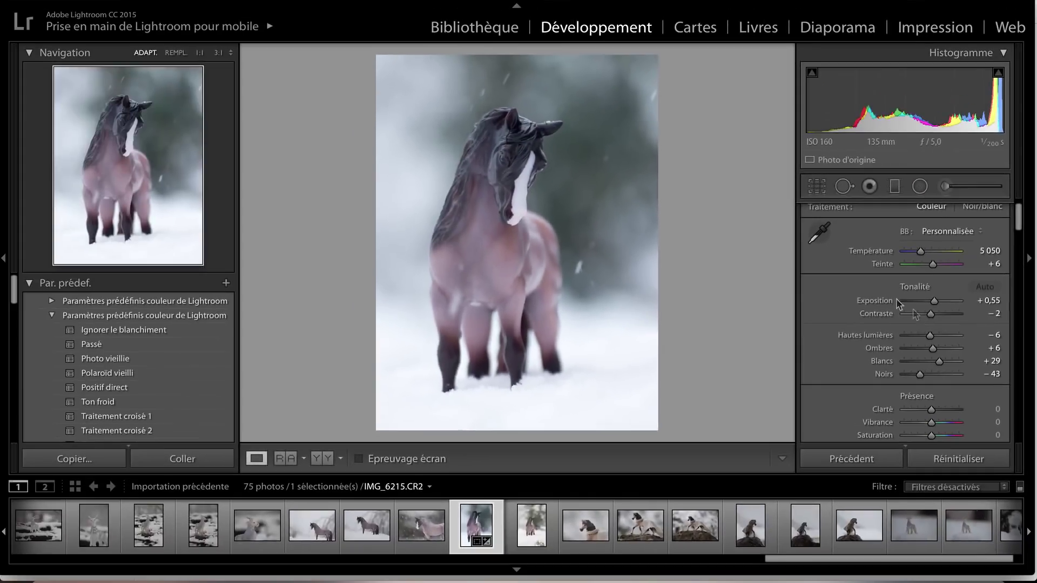
mouse_move(930, 314)
left_mouse_down()
mouse_move(942, 315)
mouse_move(908, 296)
left_mouse_up()
Deepen the Blacks to about −42 and start raising Clarity.
scroll(926, 338, "down", 2)
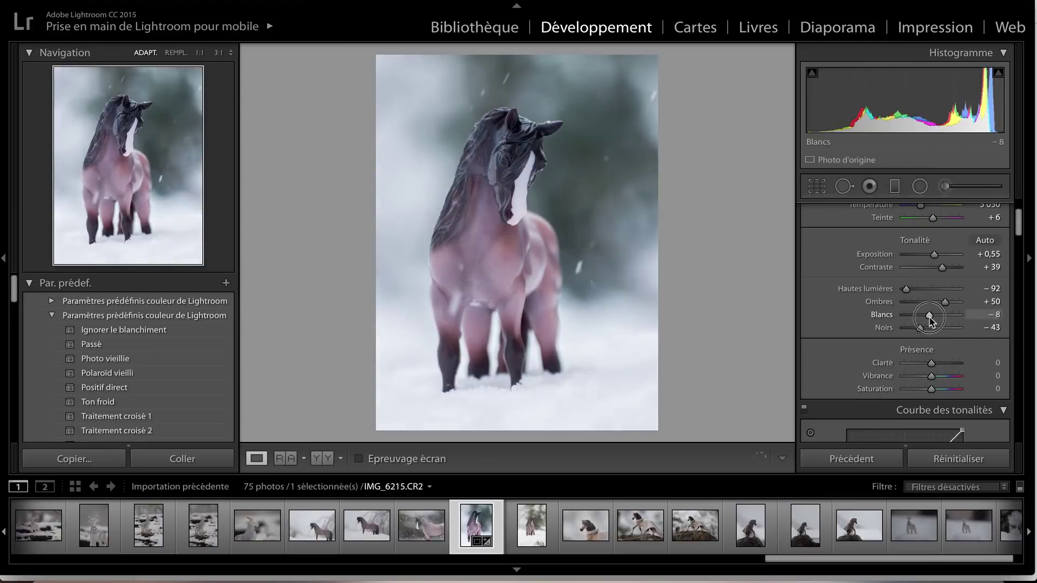
left_click_drag(926, 334, 919, 331)
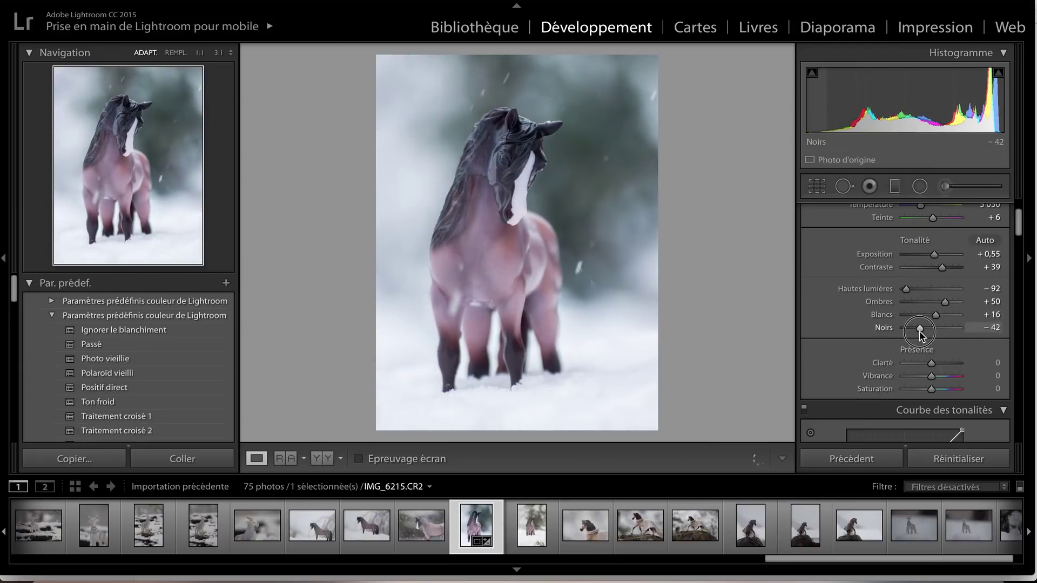
scroll(937, 333, "down", 2)
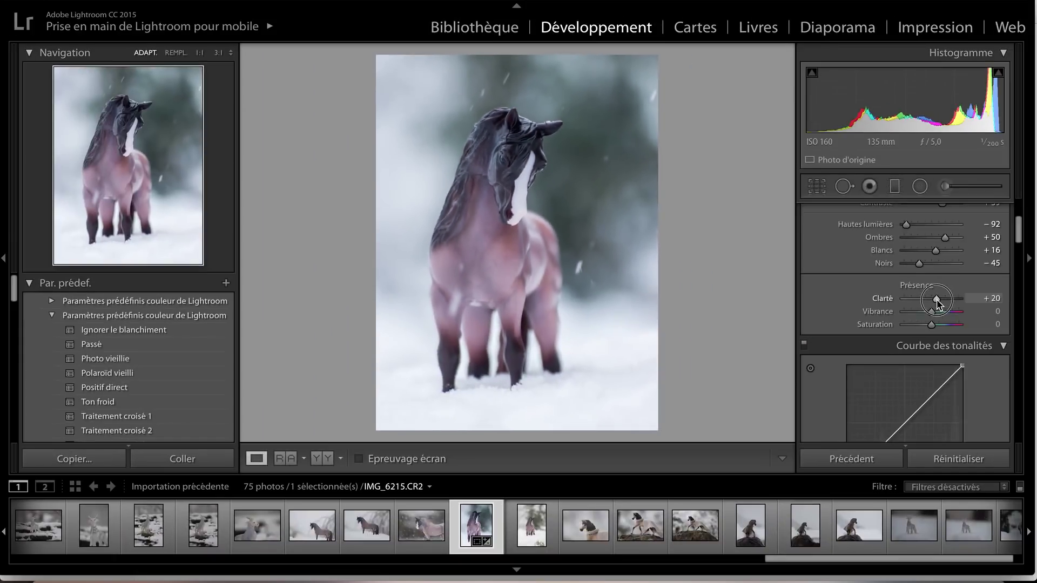
left_click_drag(936, 299, 943, 299)
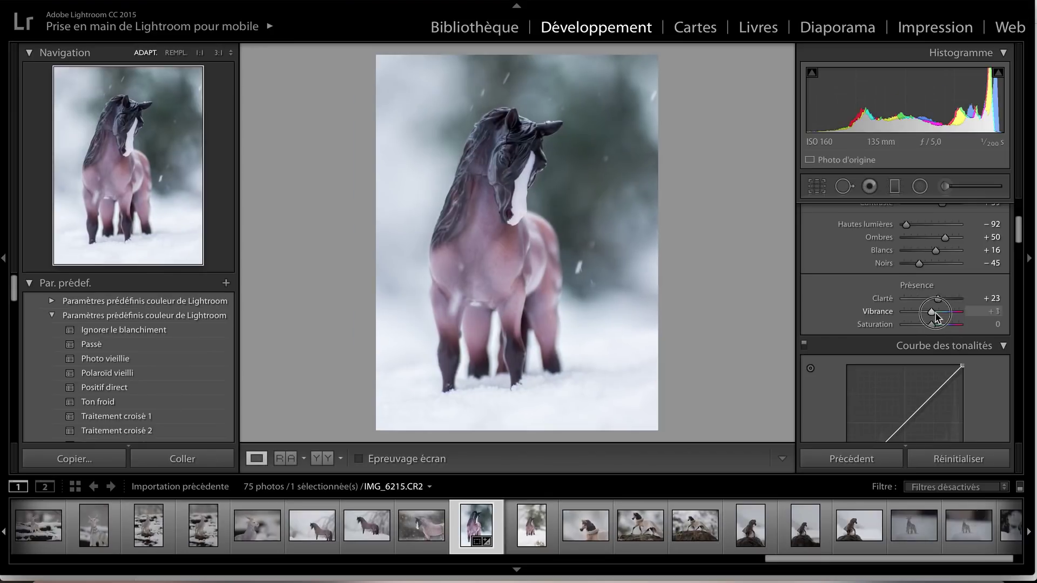
Adjust Vibrance and shape a contrasty tone curve, pulling shadows down and lifting highlights.
mouse_move(931, 312)
left_mouse_down()
mouse_move(928, 326)
mouse_move(940, 325)
mouse_move(928, 312)
left_mouse_up()
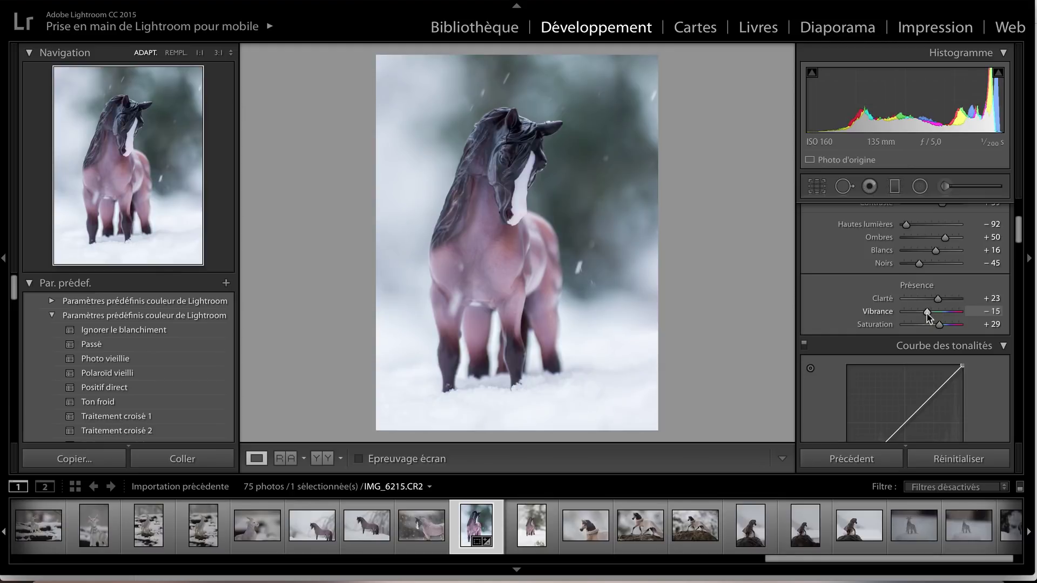
scroll(927, 313, "down", 5)
left_click_drag(875, 332, 879, 340)
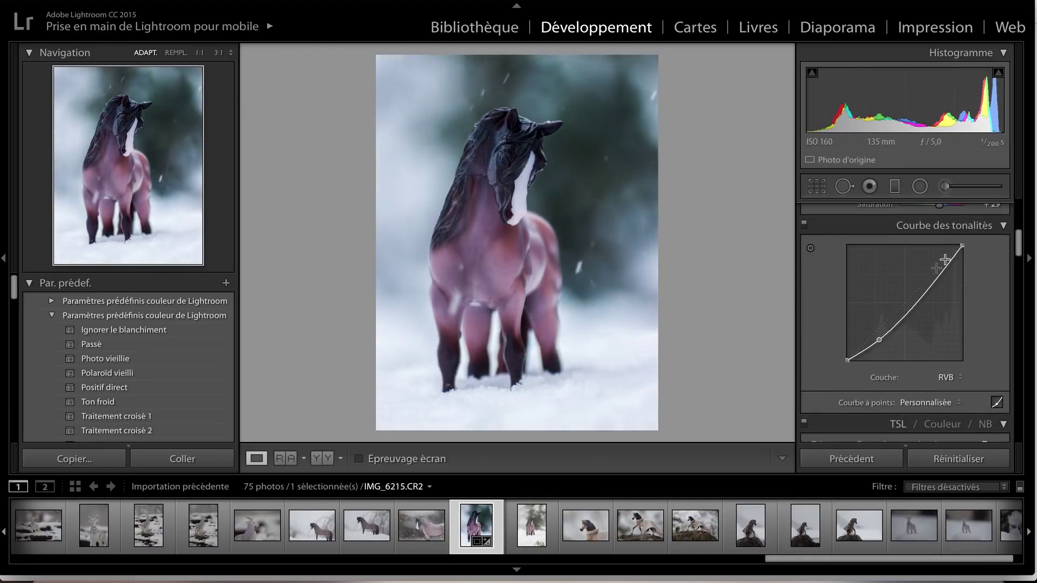
left_click_drag(941, 274, 942, 263)
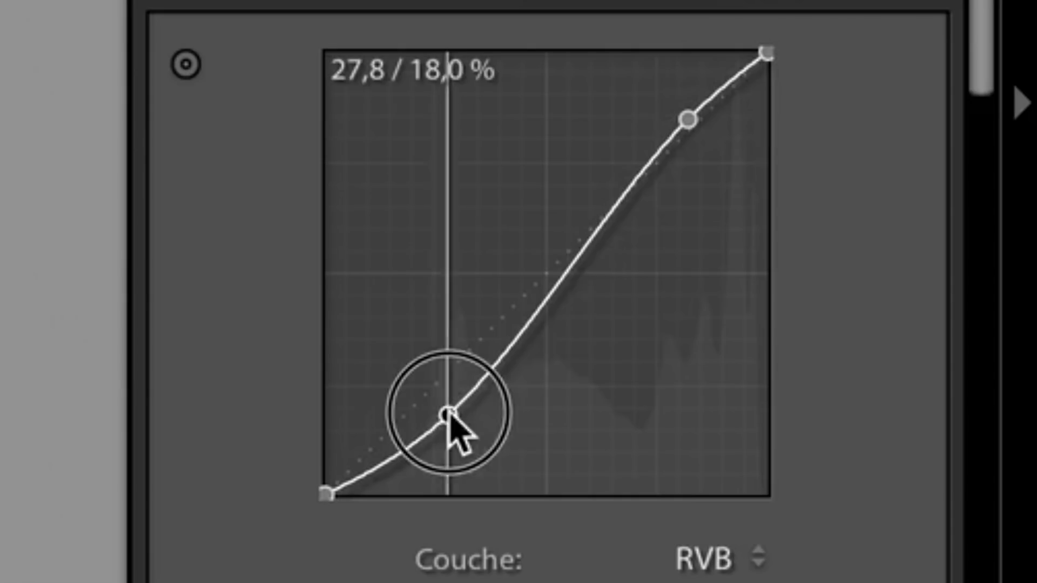
left_click_drag(448, 415, 447, 399)
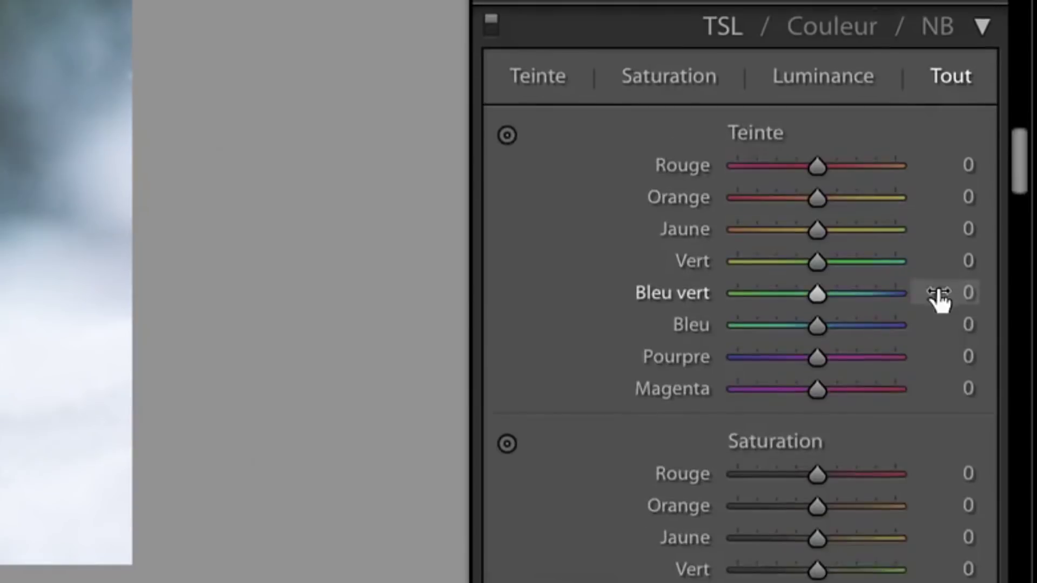
scroll(937, 297, "down", 3)
scroll(937, 295, "down", 6)
scroll(937, 297, "down", 5)
scroll(937, 295, "down", 5)
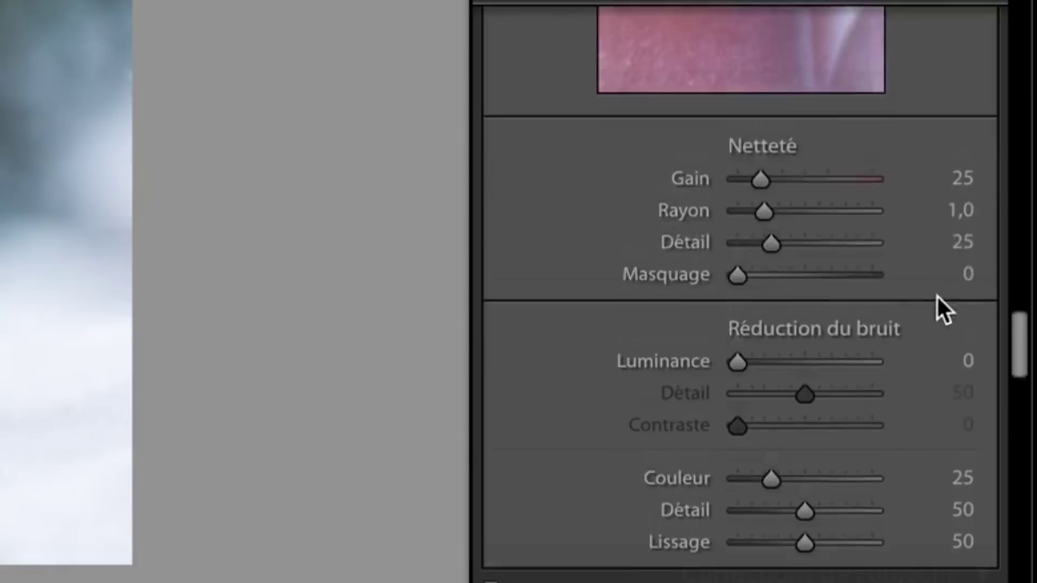
Scroll through the Develop panels and the Presets list.
scroll(936, 295, "down", 5)
scroll(937, 295, "up", 2)
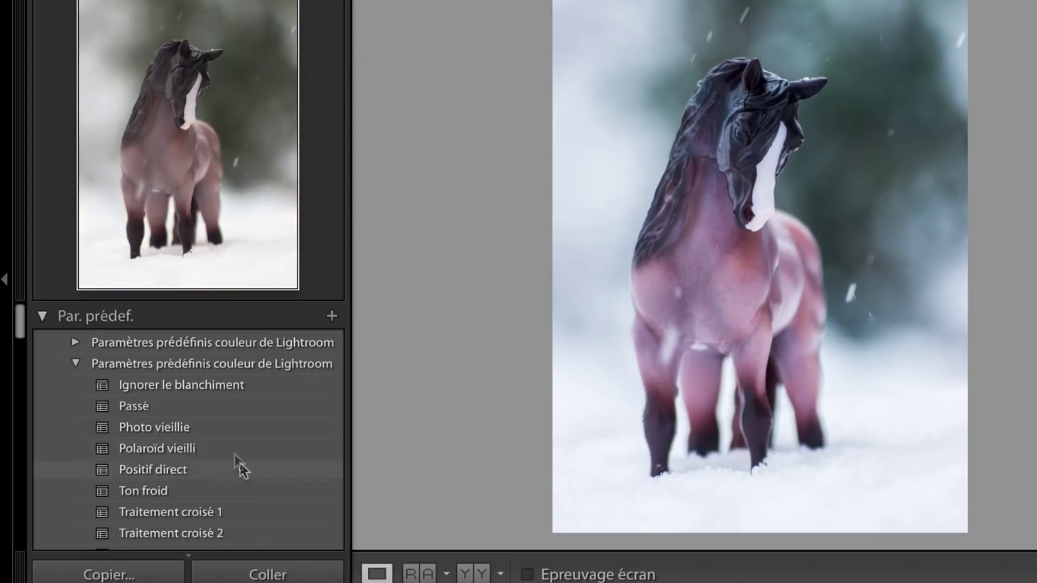
scroll(268, 347, "down", 2)
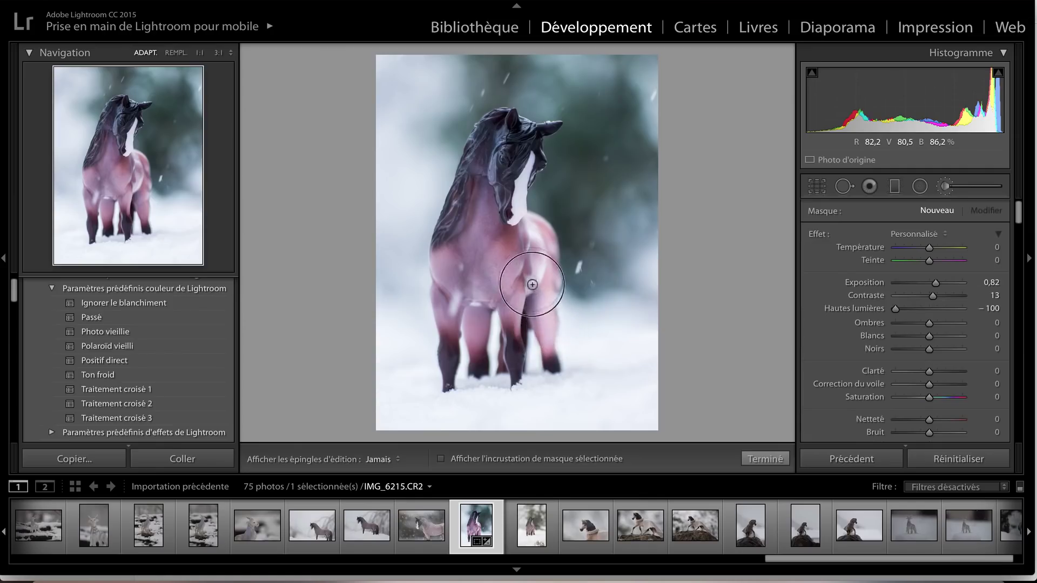
Paint a brush mask over the horse's chest and legs, checking it with the mask overlay.
left_click_drag(510, 287, 513, 372)
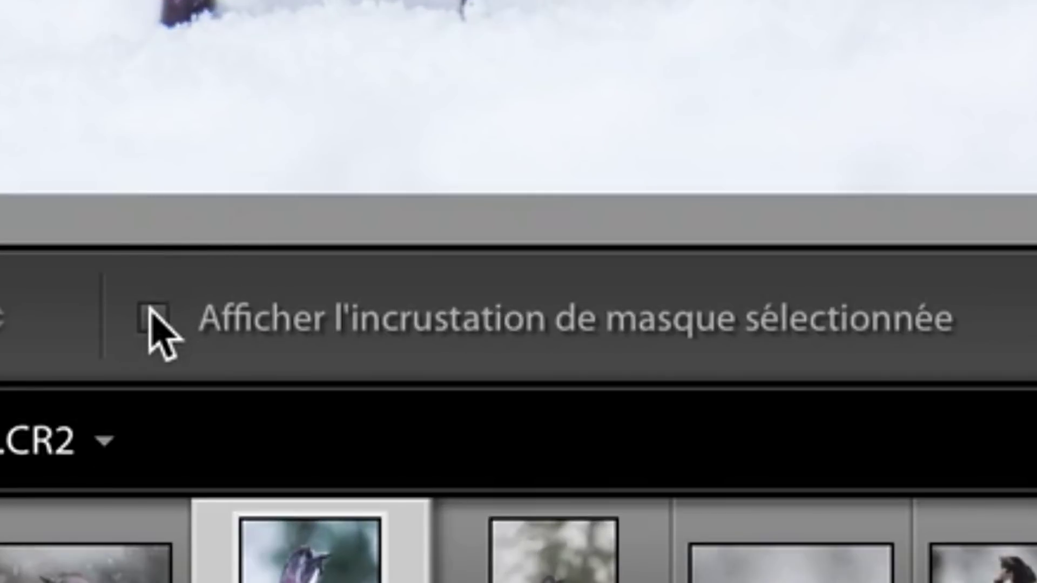
left_click(440, 458)
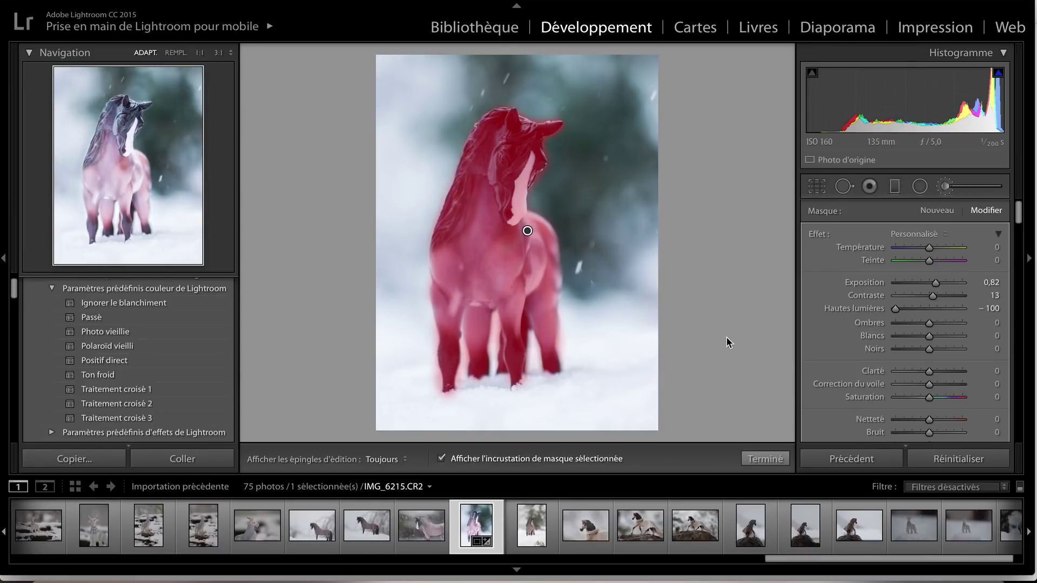
left_click(442, 459)
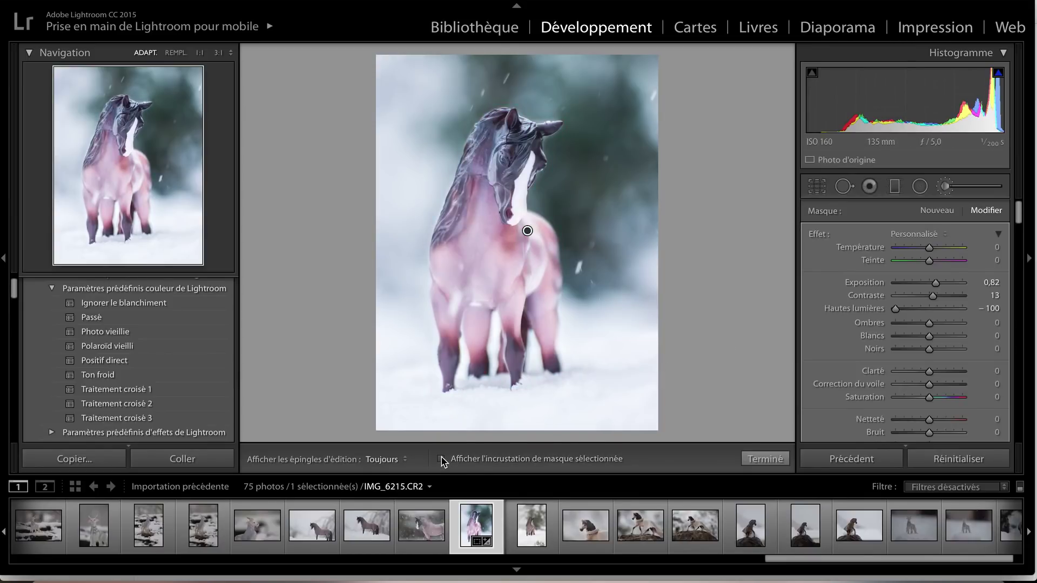
Set the mask's Exposure and Highlights to 0 and its Tint to −23.
left_click(985, 283)
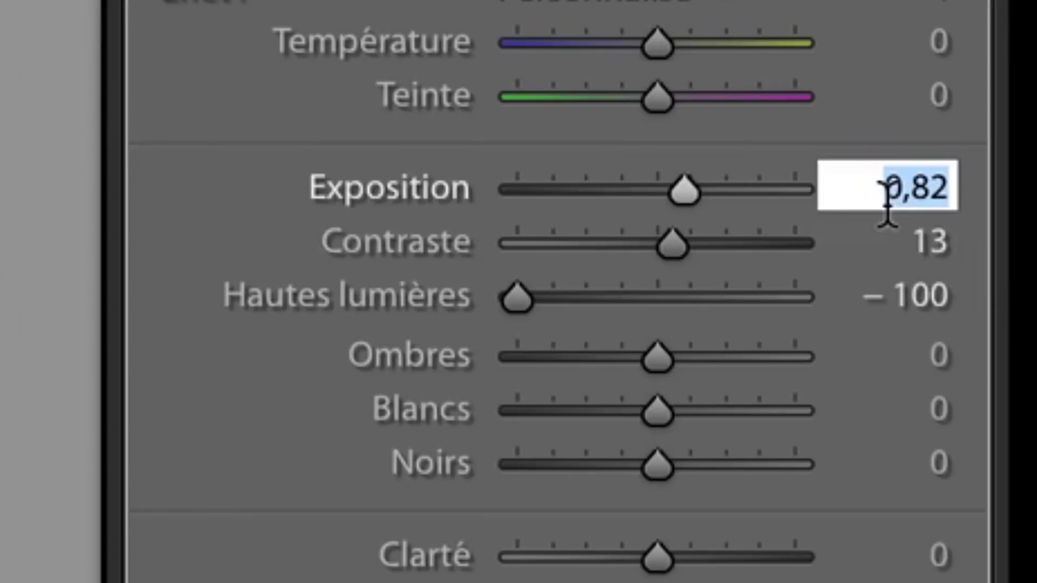
type("0")
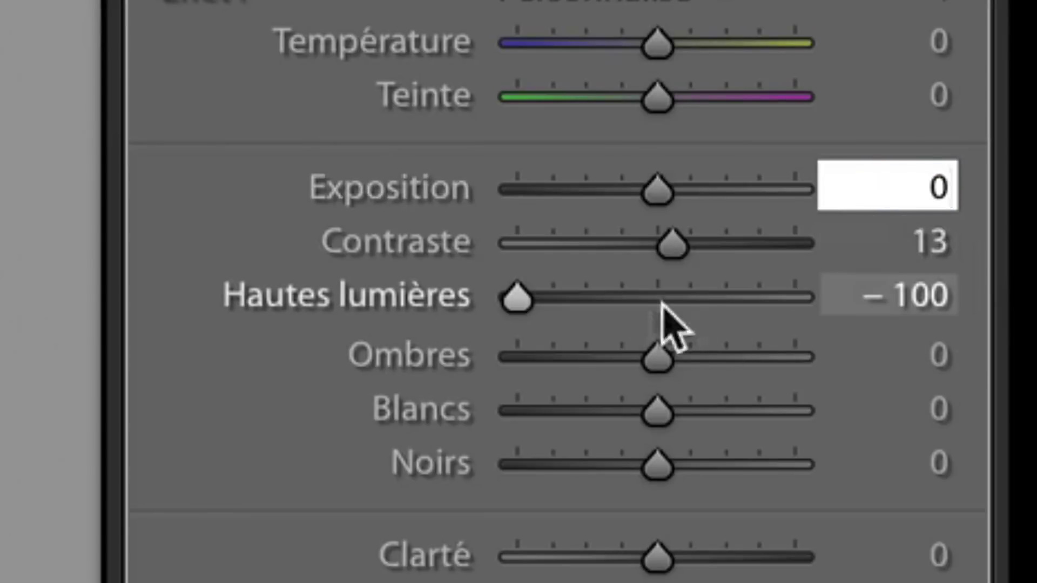
left_click(666, 297)
left_click(910, 296)
type("0")
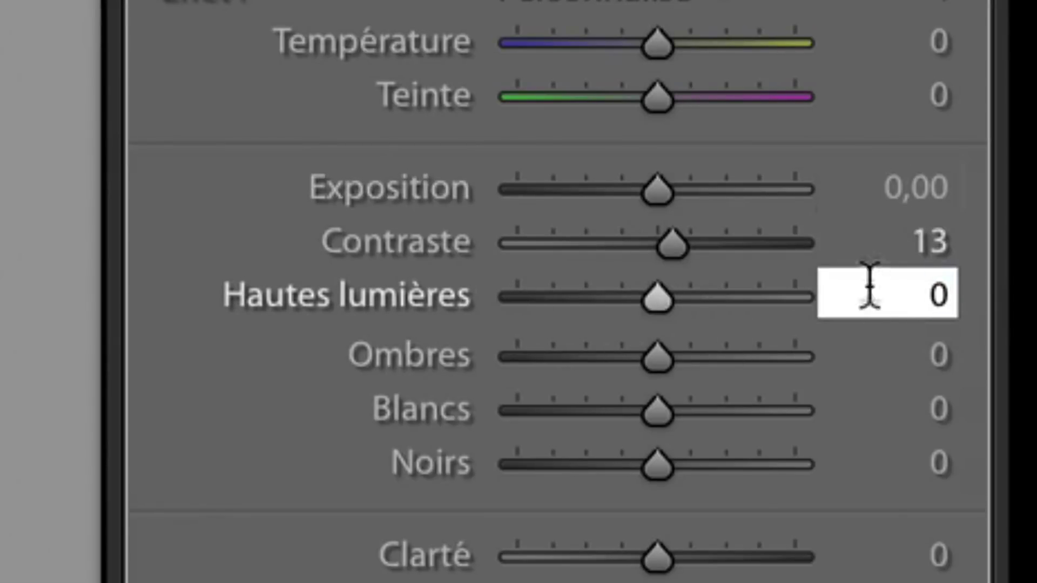
left_click(900, 246)
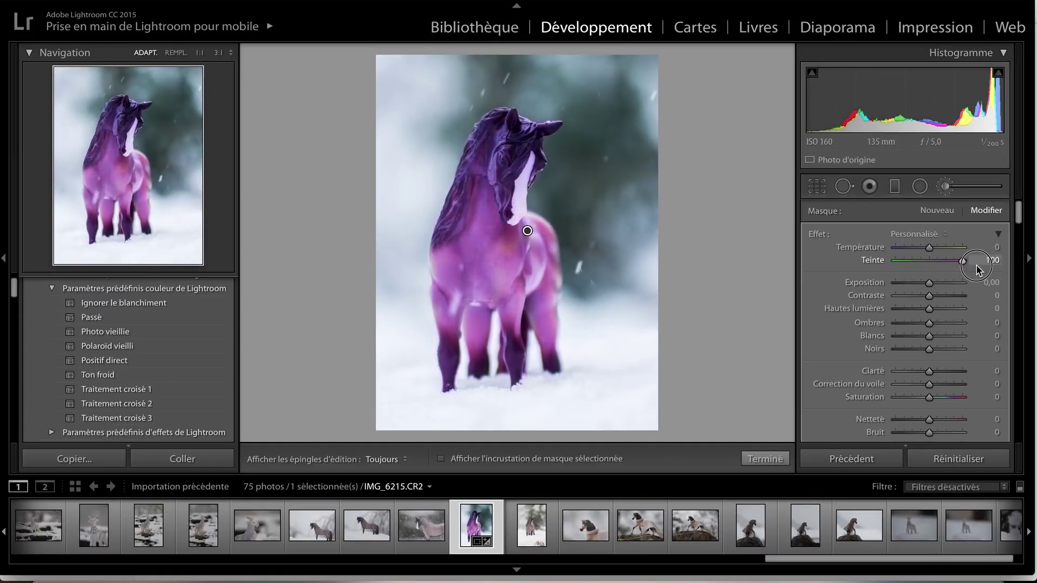
mouse_move(978, 268)
left_mouse_down()
mouse_move(922, 264)
mouse_move(932, 253)
left_mouse_up()
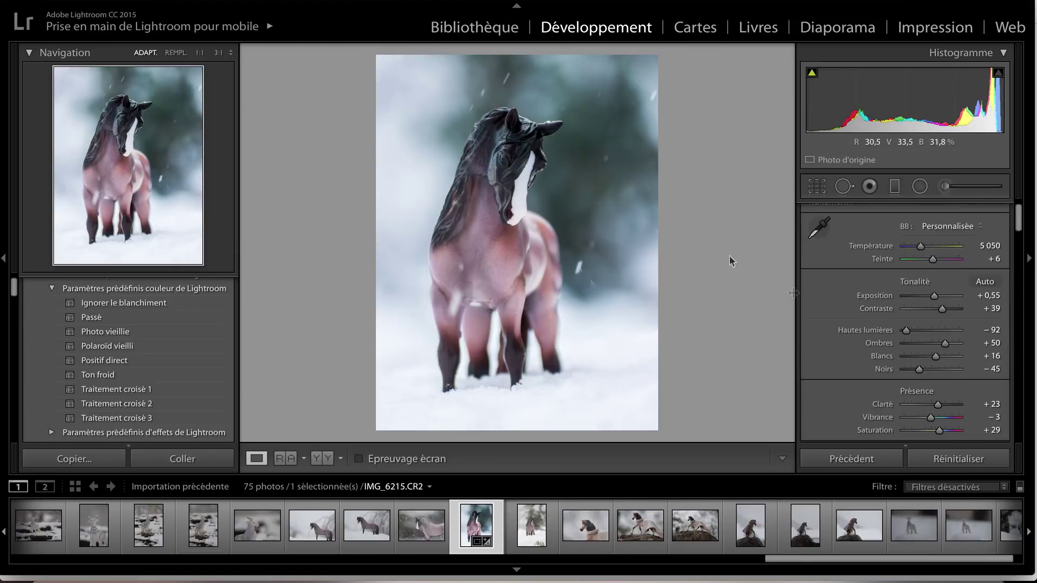
left_click(939, 184)
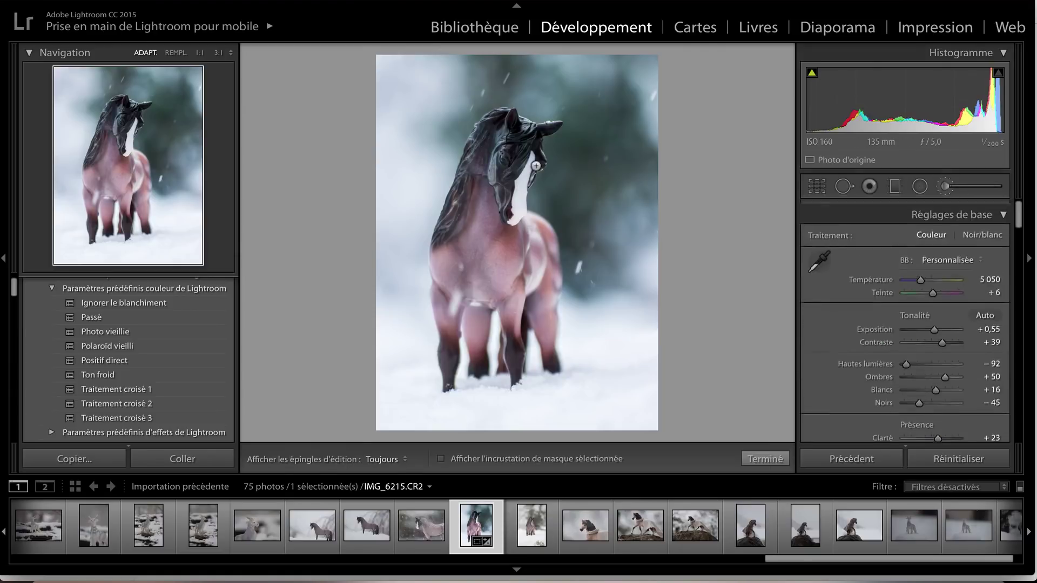
Paint a head mask with Shadows +50, Highlights +20 and Whites −10, then finish.
left_click(522, 131)
left_click_drag(929, 323, 942, 324)
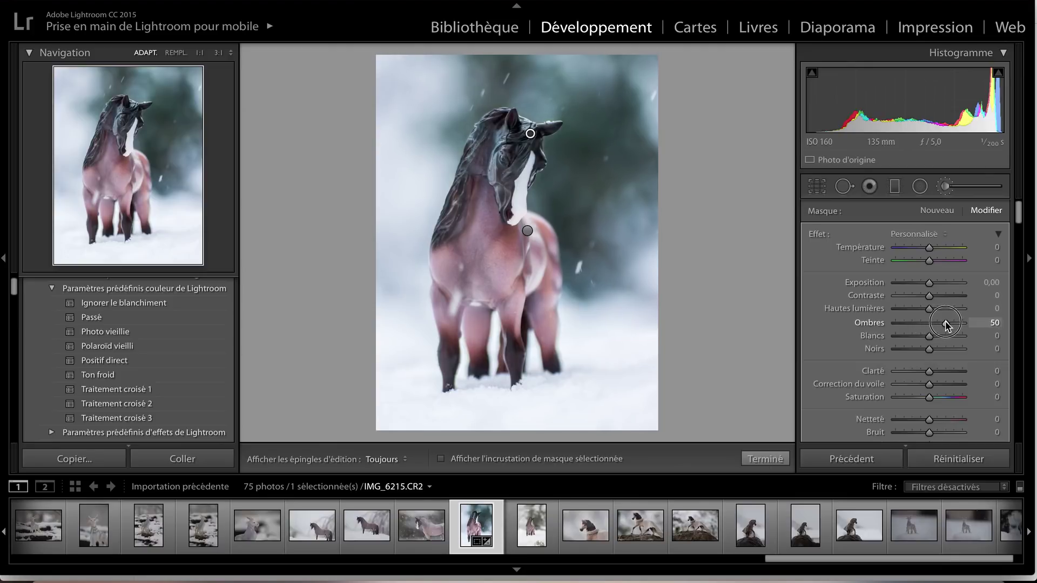
left_click_drag(929, 308, 925, 336)
left_click_drag(929, 349, 930, 349)
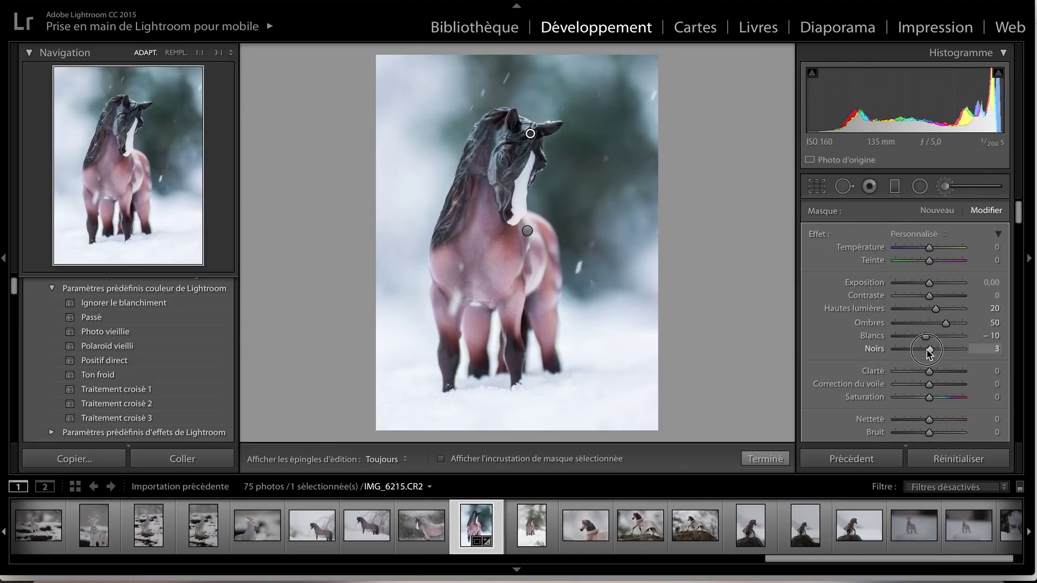
left_click(756, 463)
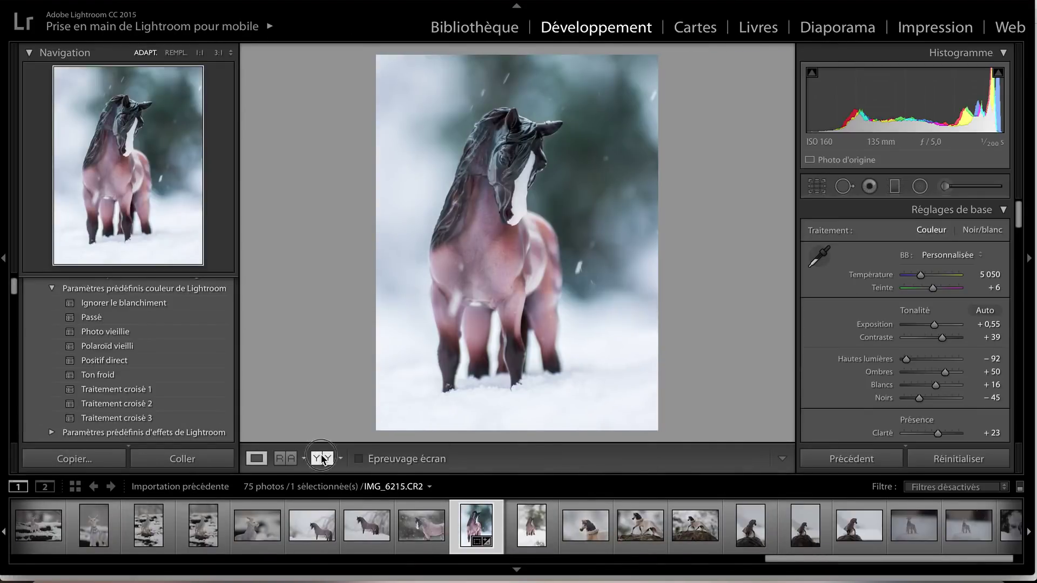
Compare Before/After, then zoom 1:1 on the horse's head and pan across it.
left_click(323, 459)
left_click(258, 460)
left_click(539, 117)
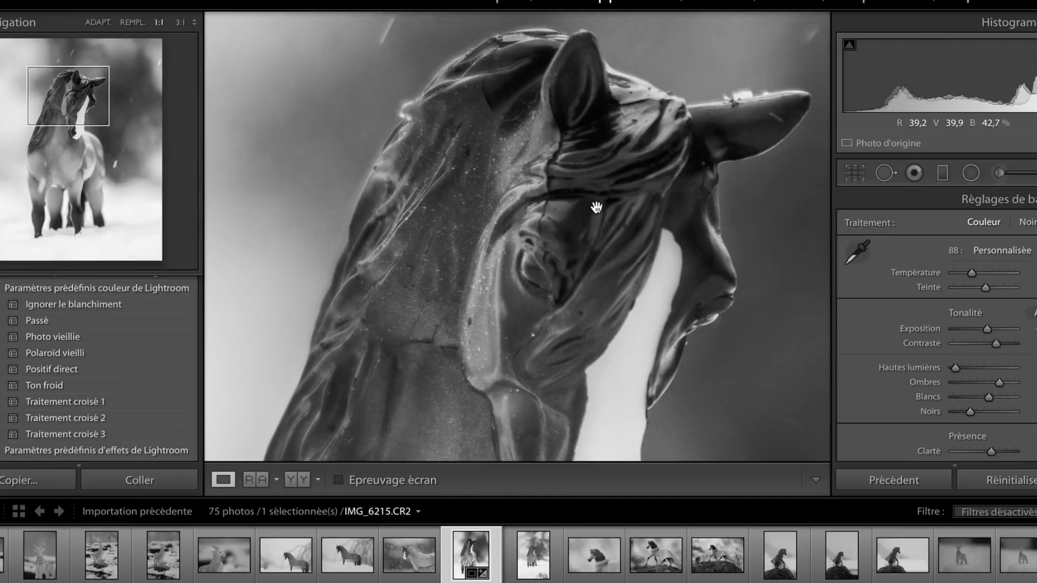
left_click_drag(594, 206, 567, 173)
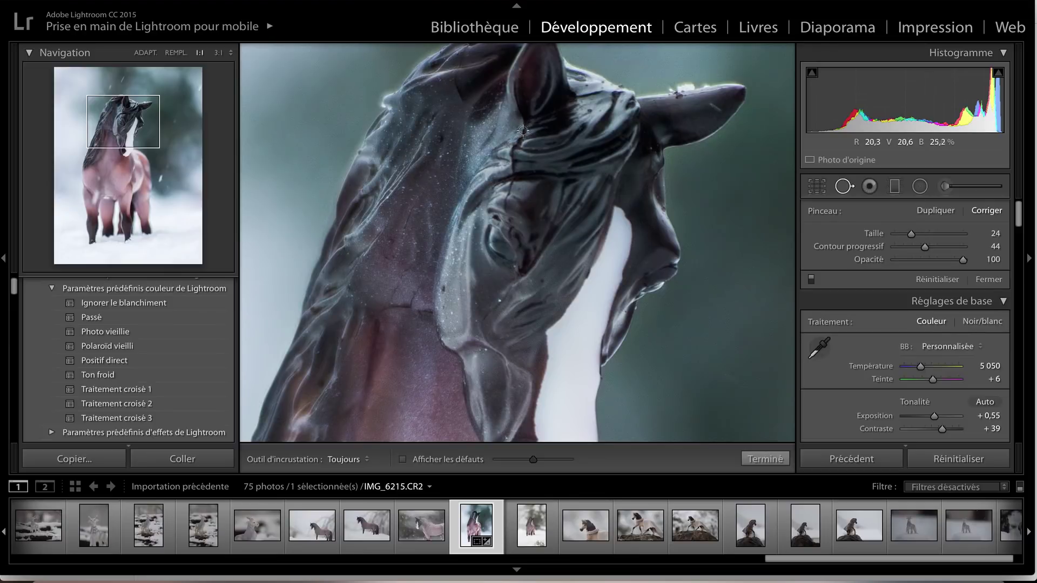
Heal the speck on the horse's head and the spot on its left leg with Spot Removal.
left_click_drag(523, 124, 508, 203)
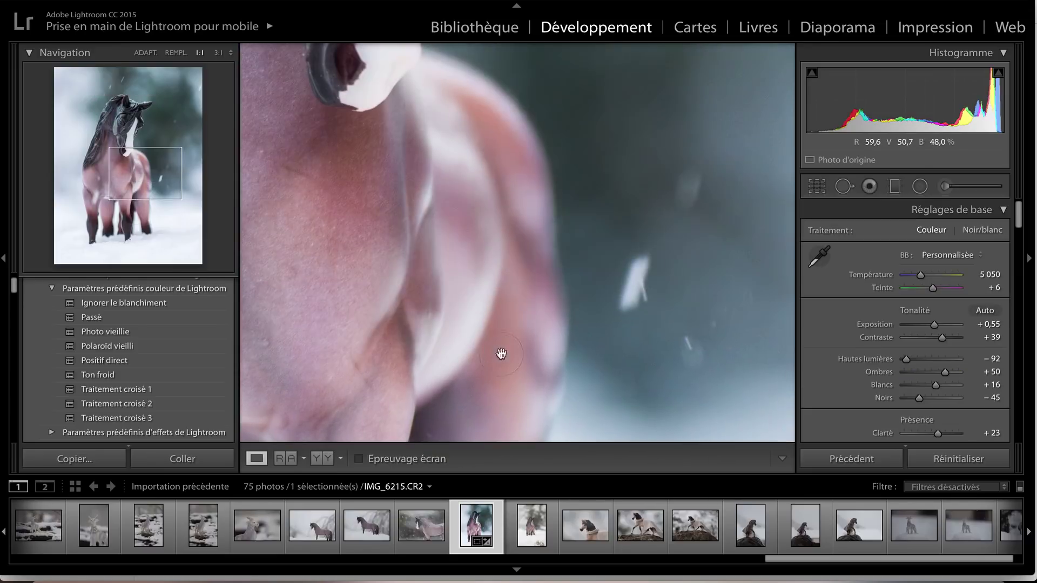
left_click_drag(530, 166, 647, 314)
left_click(844, 186)
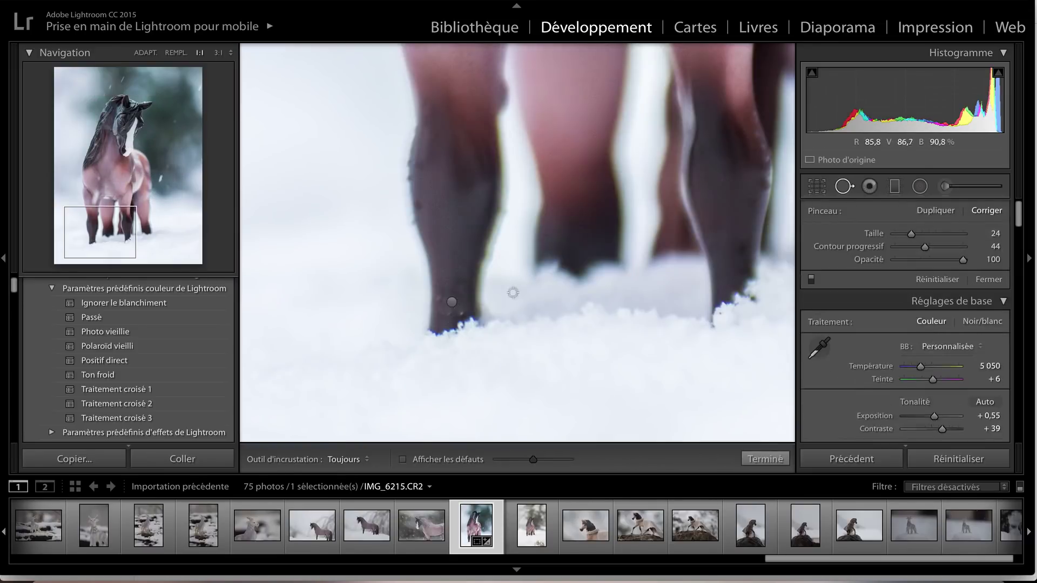
left_click(456, 308)
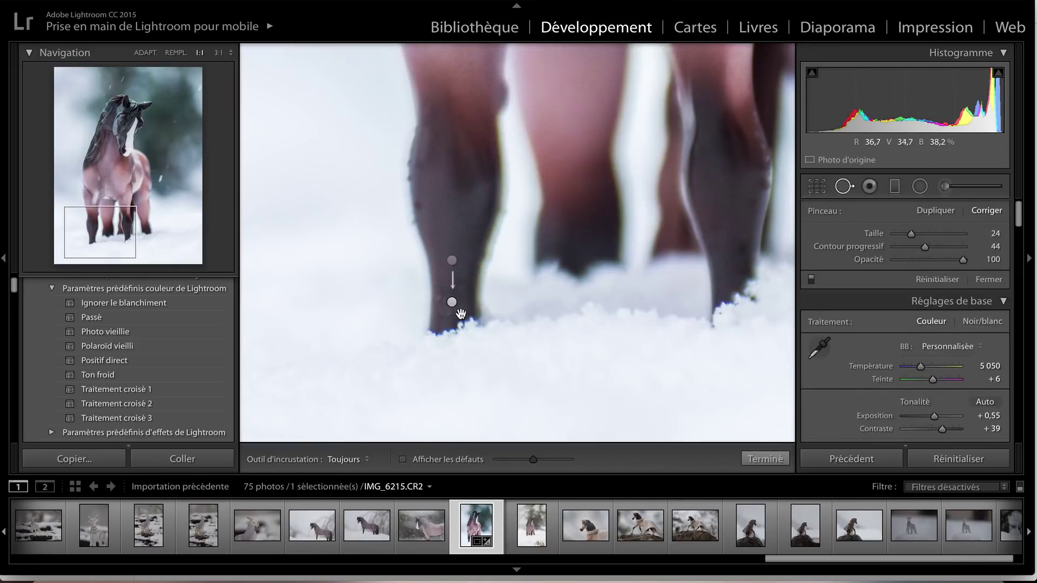
Finish spot removal and show the whole photo side by side with its original.
left_click(765, 458)
left_click(627, 309)
key("v")
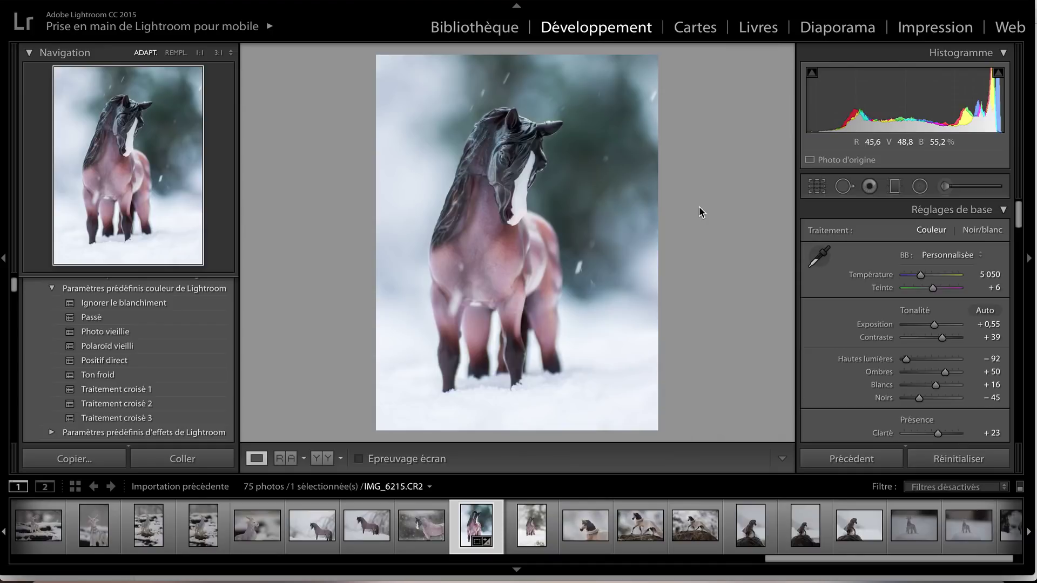
key("y")
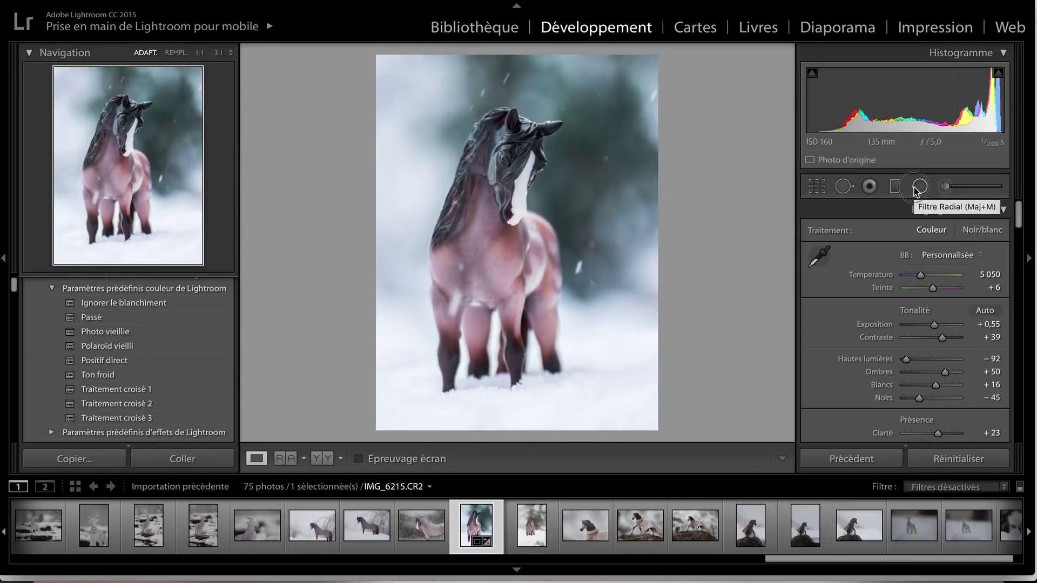
Draw an oval radial filter around the horse, shift it lower, and set its Exposition to –0,16.
left_click(918, 188)
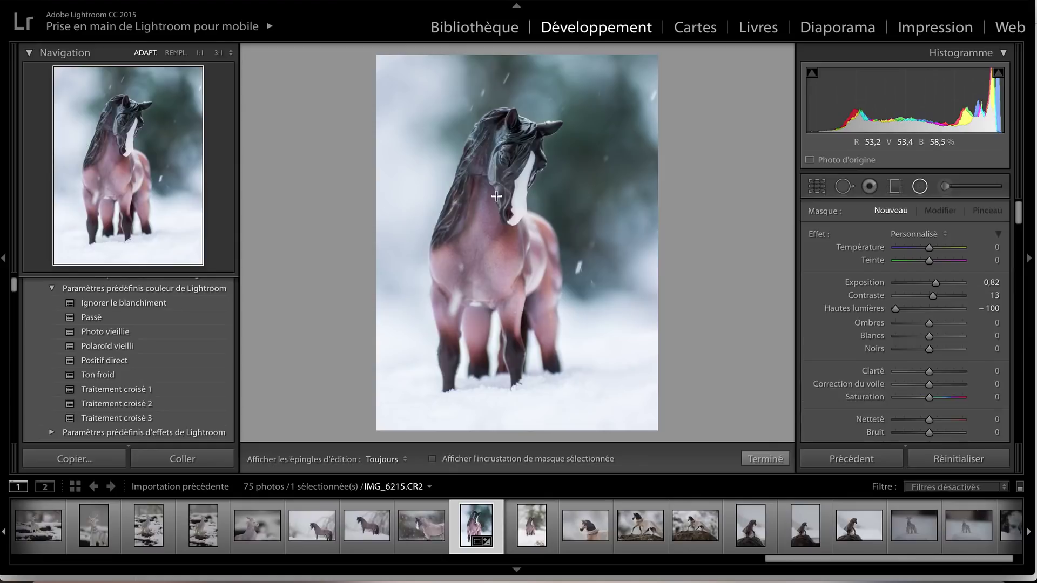
left_click_drag(496, 196, 616, 370)
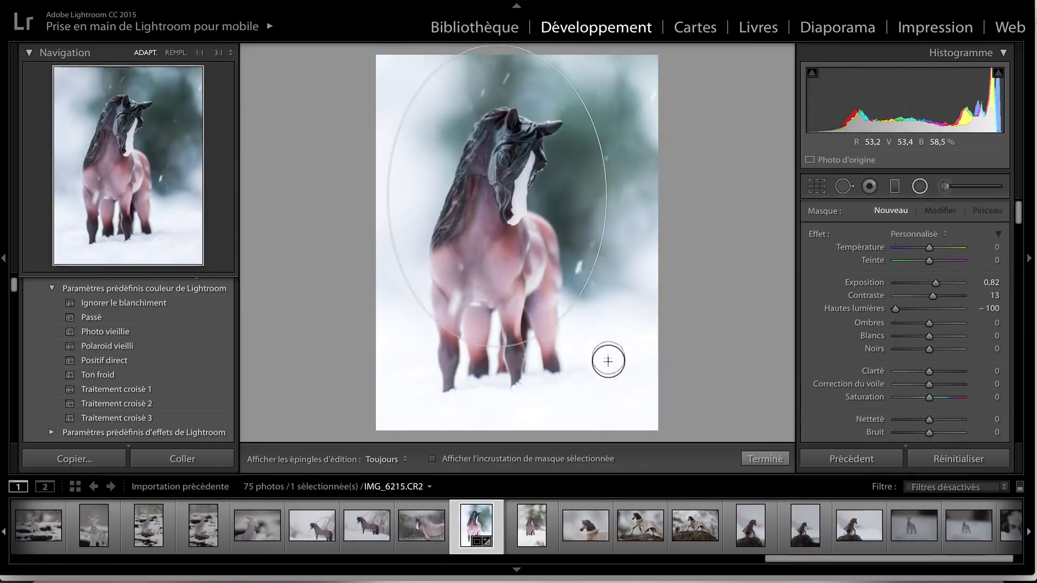
left_click_drag(496, 195, 503, 244)
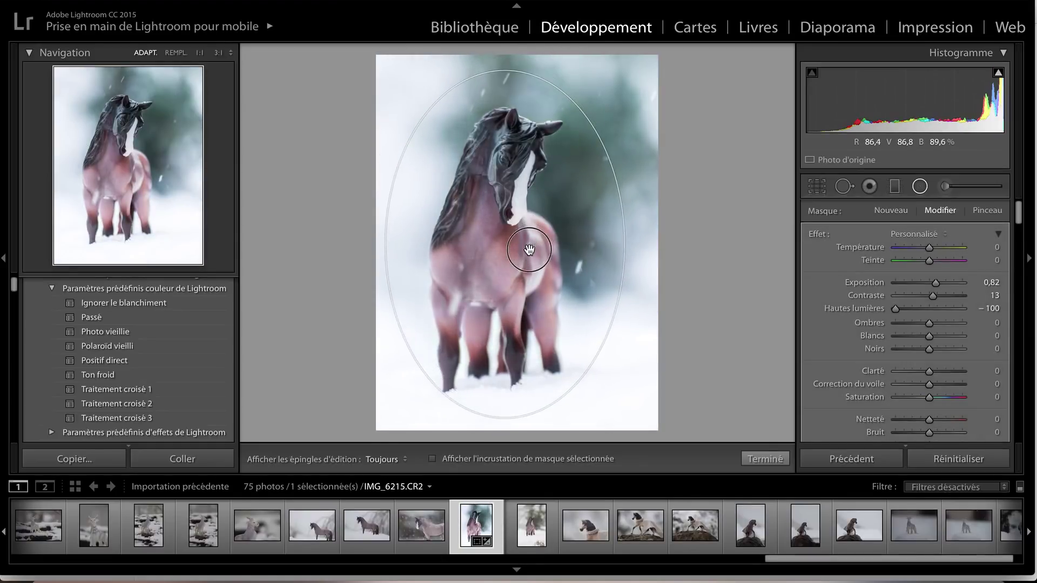
left_click_drag(936, 283, 927, 284)
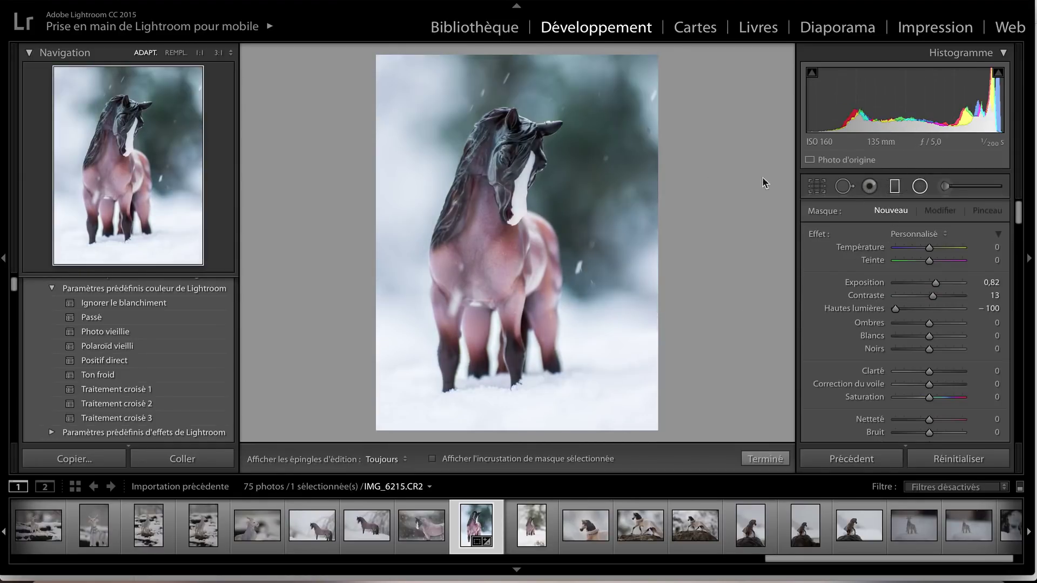
left_click(871, 188)
left_click_drag(616, 100, 542, 136)
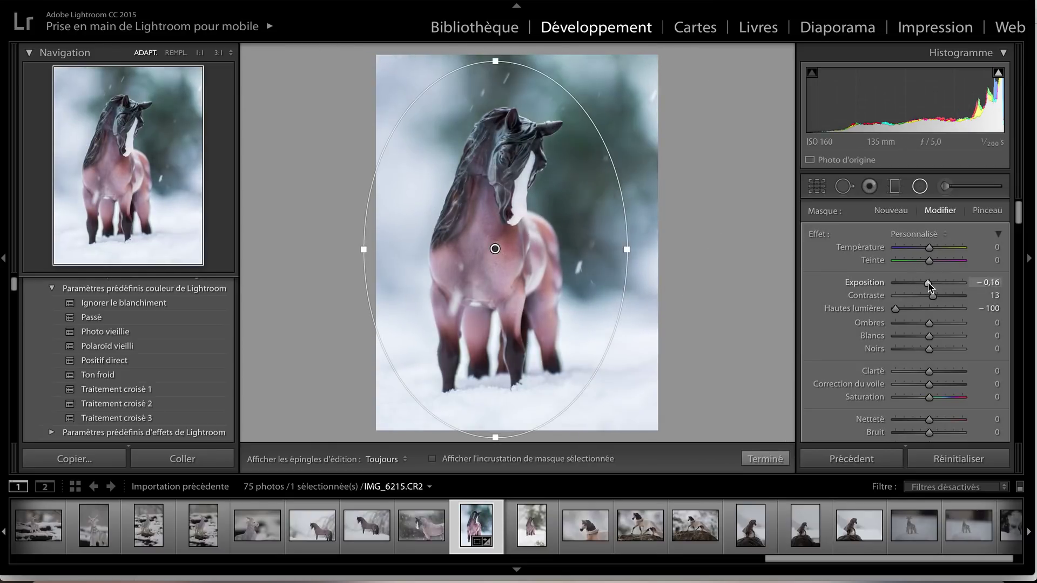
left_click(767, 457)
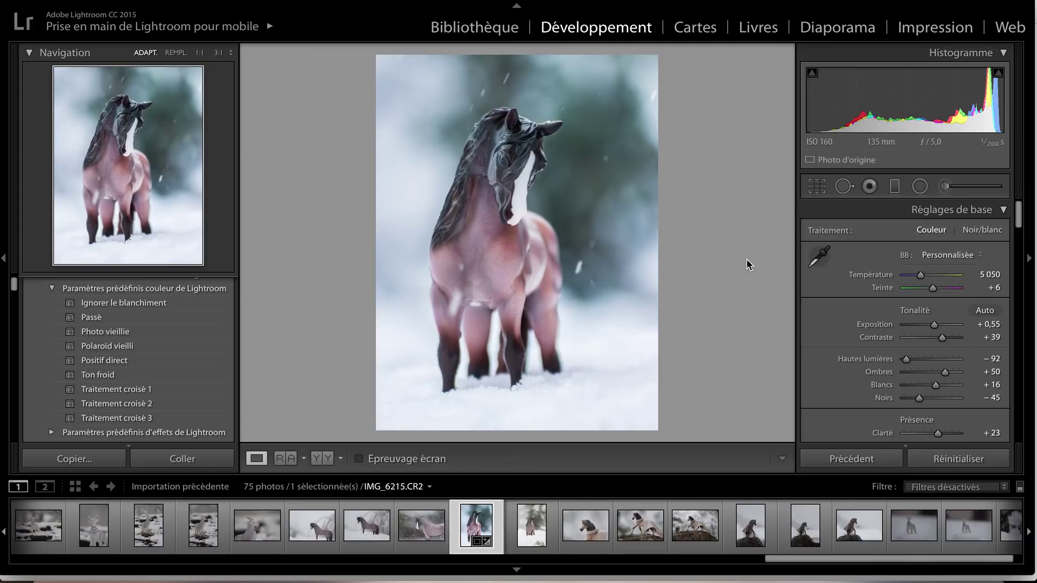
Show the Before/After view to compare the finished edit with the original.
key("y")
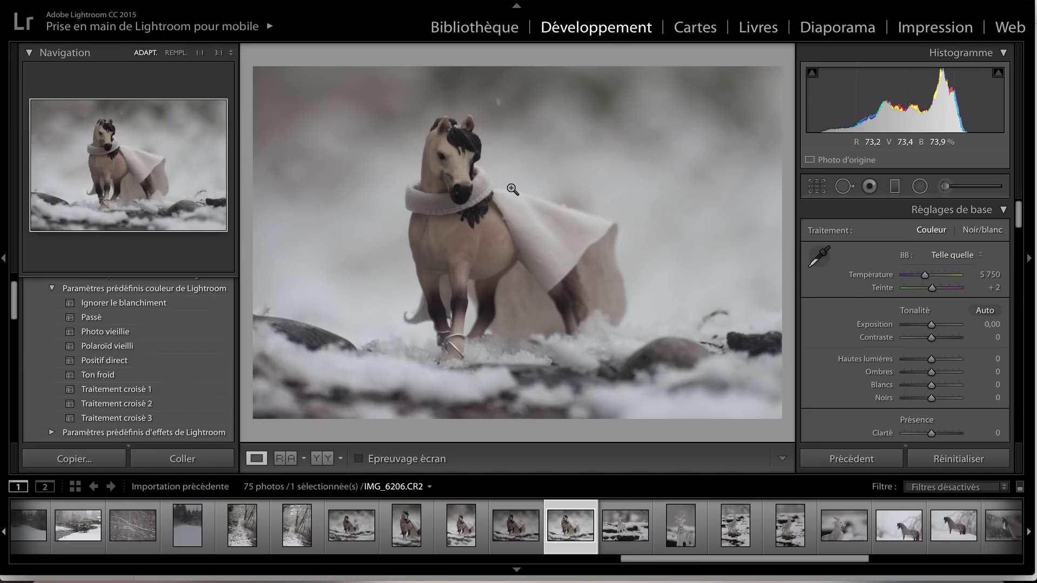
left_click(477, 125)
left_click(514, 242)
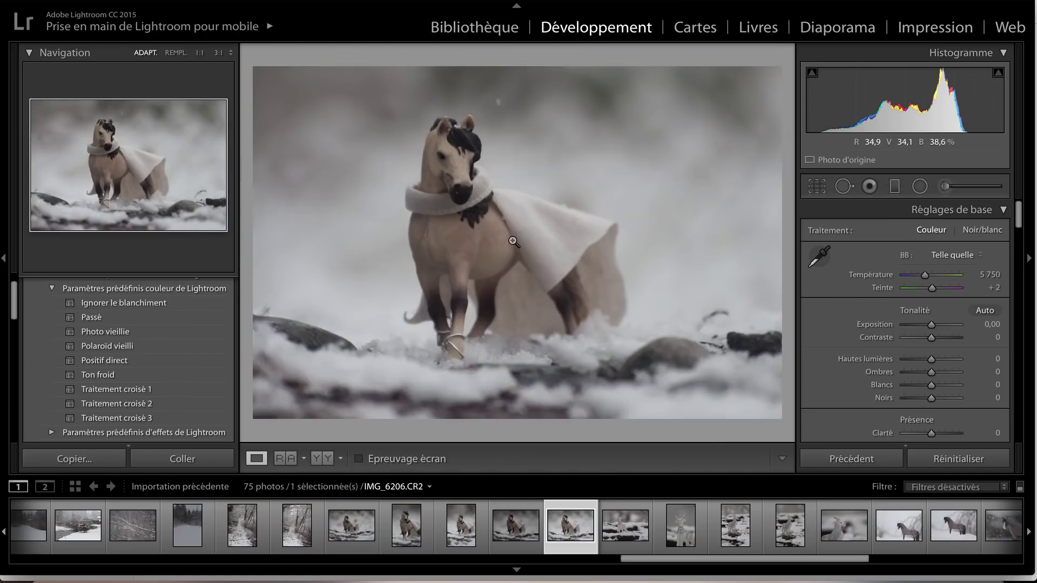